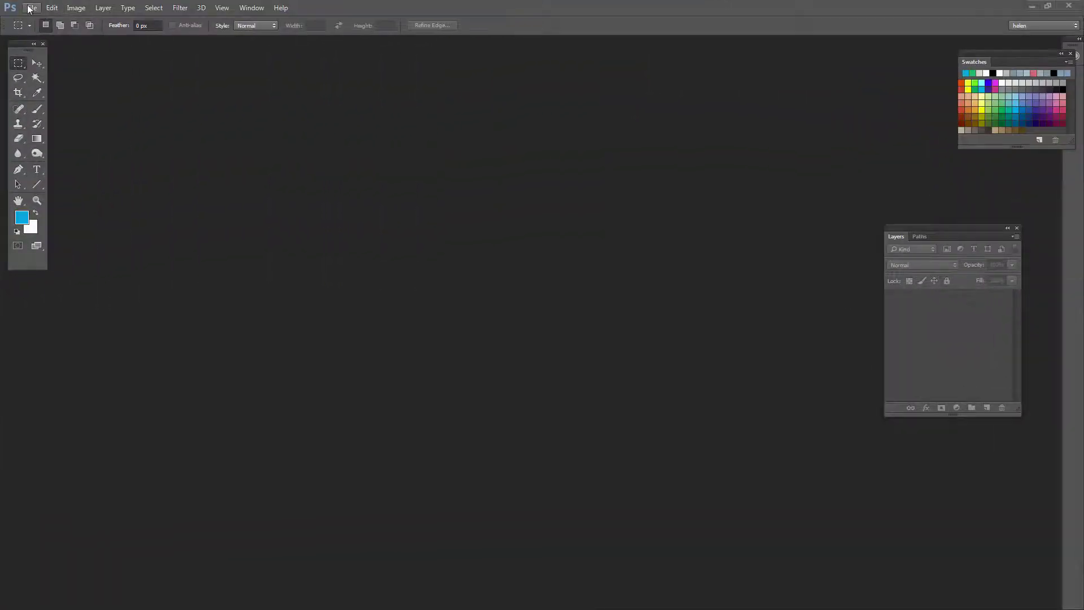
- Create a new 1200 × 600 px, 72 ppi document with a white background
left_click(31, 8)
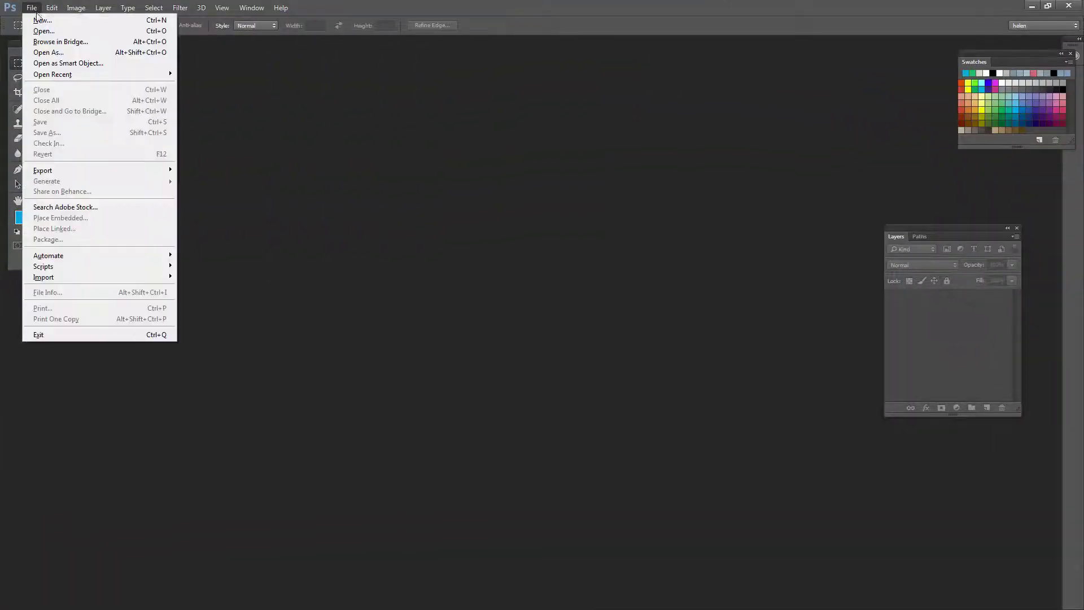
left_click(40, 21)
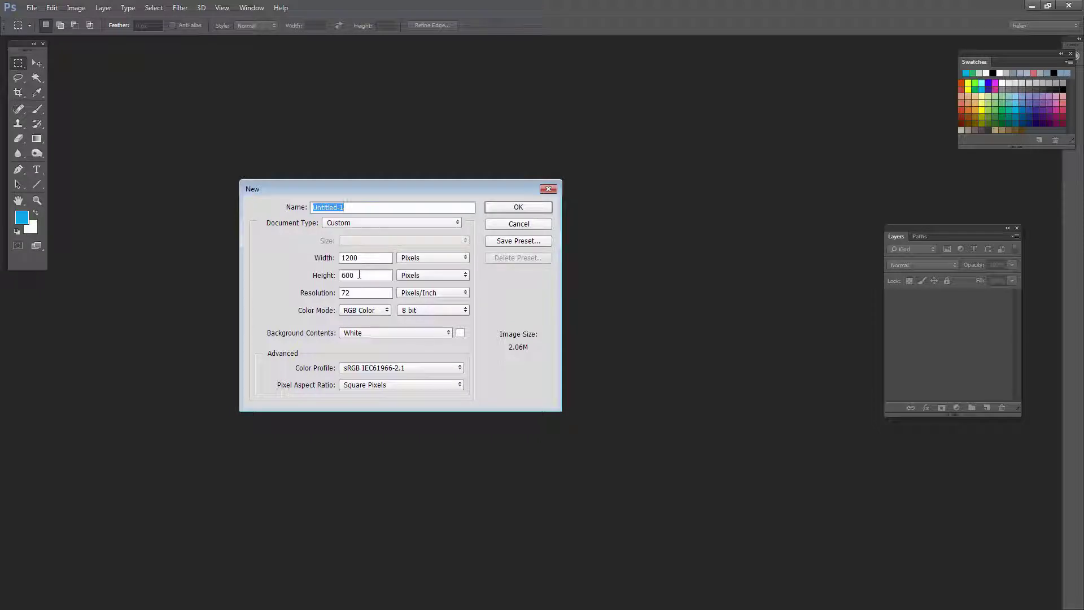
left_click(517, 208)
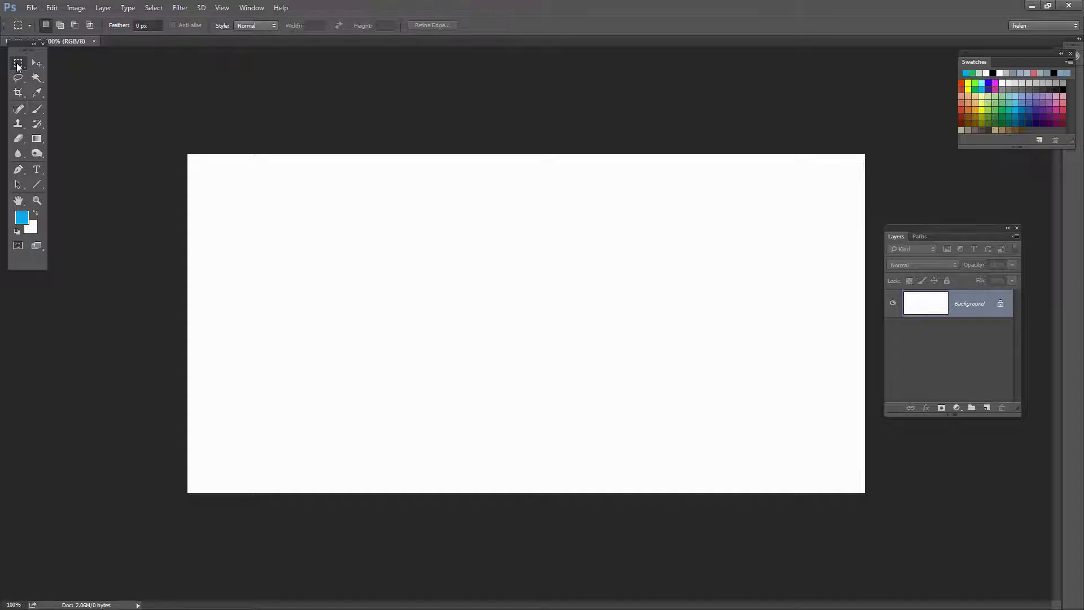
- Fill a thin horizontal strip across the middle of the canvas with blue, then deselect
left_click_drag(193, 284, 846, 297)
key("alt+BackSpace")
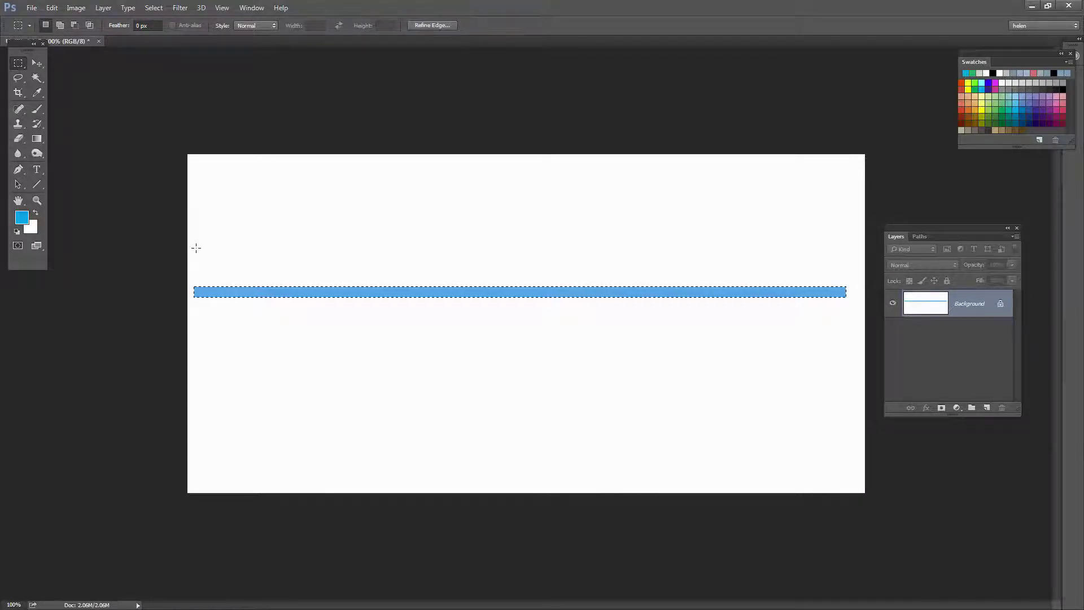
left_click(257, 412)
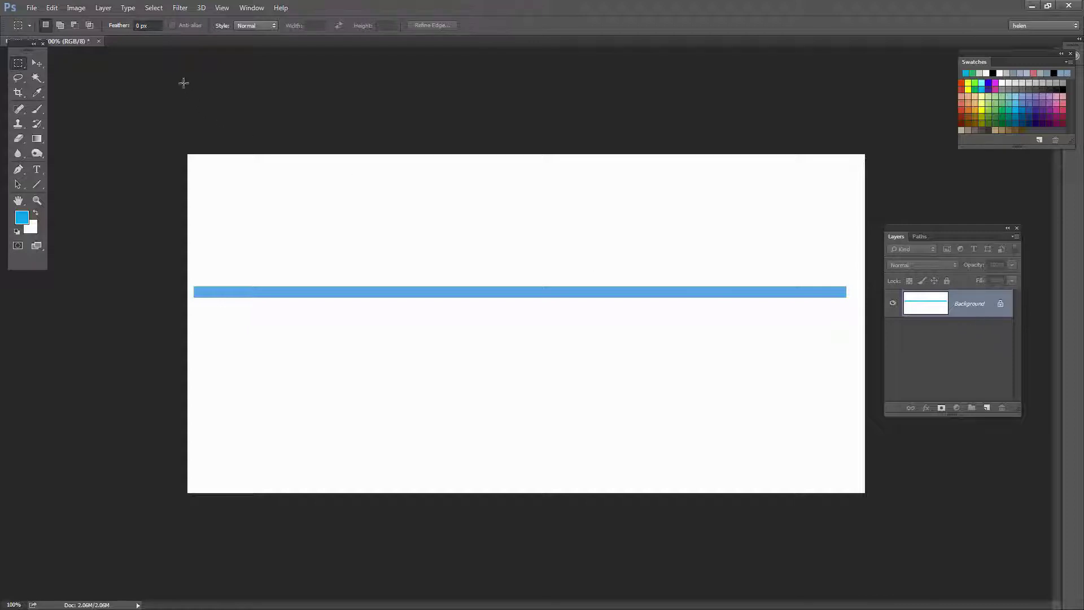
- Preview Wave distortion settings on the bar, ending at wavelength 28–29 and amplitude 1–37
left_click(177, 9)
mouse_move(192, 154)
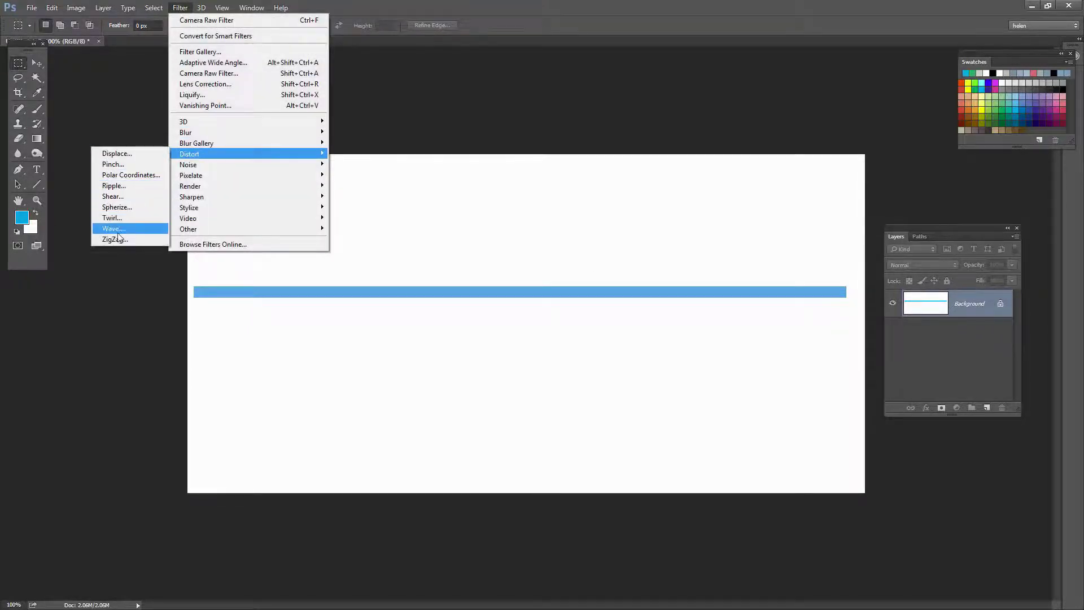
left_click(119, 229)
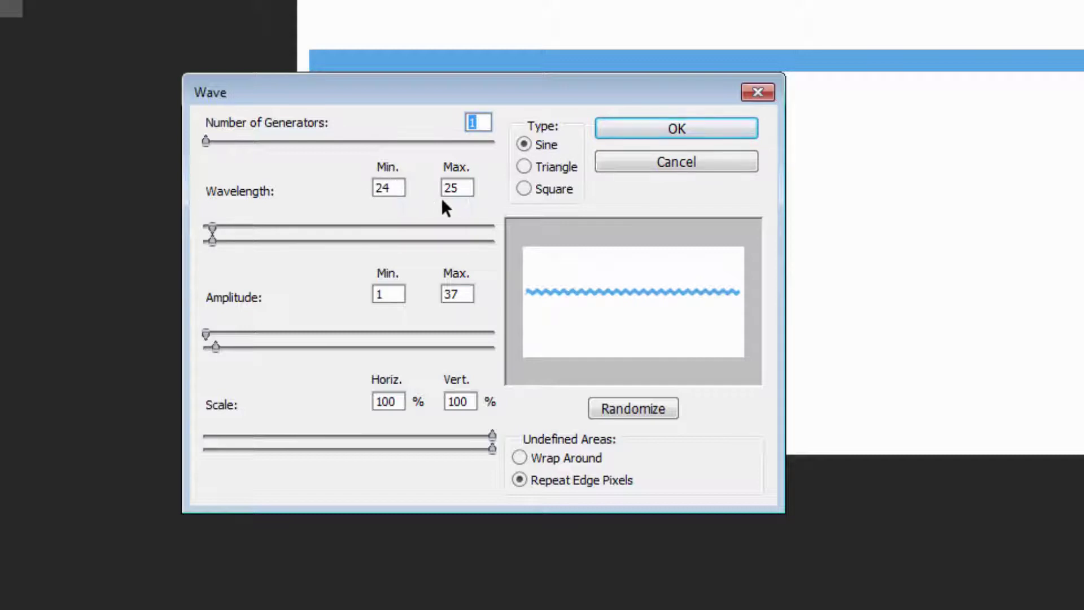
left_click_drag(212, 241, 272, 231)
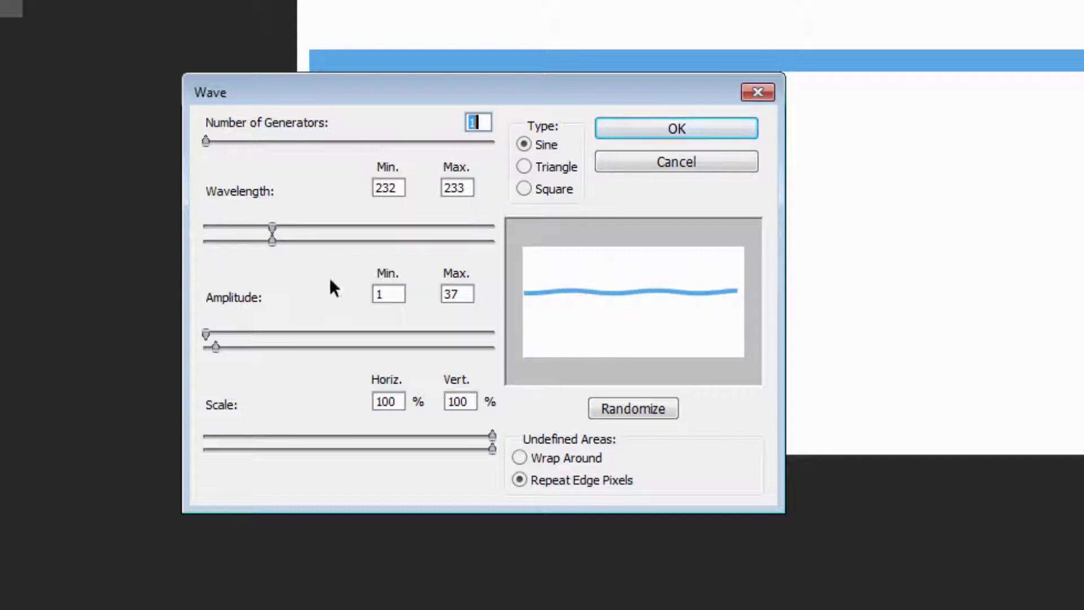
left_click_drag(274, 240, 209, 232)
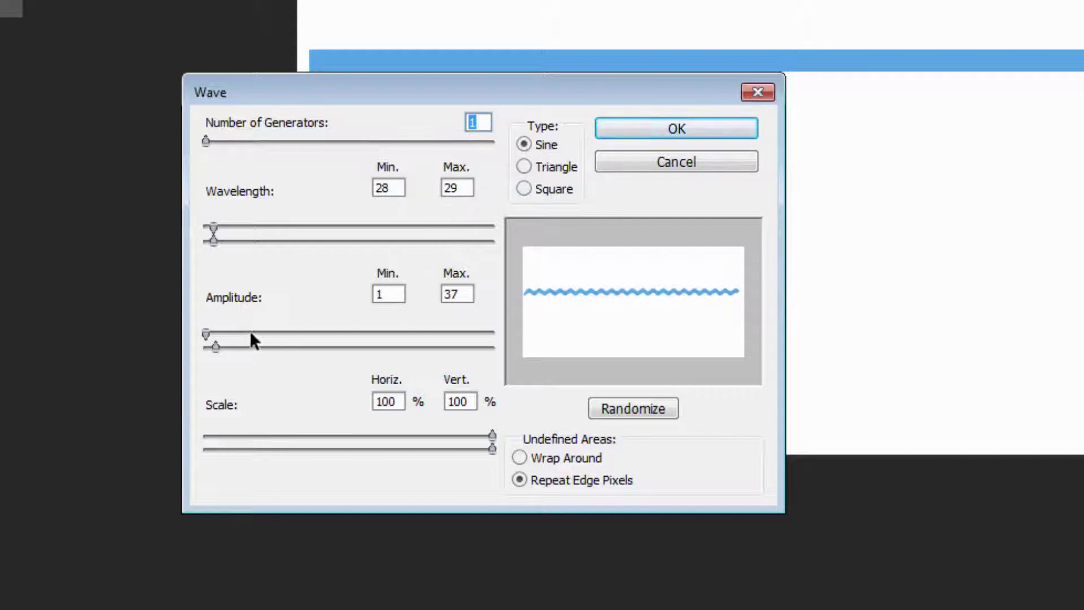
- Set the Wave to 1 generator, wavelength 24–25, amplitude 1–25 and 100% scale
mouse_move(206, 334)
left_mouse_down()
mouse_move(265, 337)
mouse_move(262, 347)
mouse_move(212, 348)
left_mouse_up()
left_click_drag(491, 434, 283, 442)
left_click_drag(492, 449, 541, 449)
left_click_drag(285, 434, 496, 443)
left_click_drag(206, 144, 203, 152)
left_click_drag(207, 239, 213, 240)
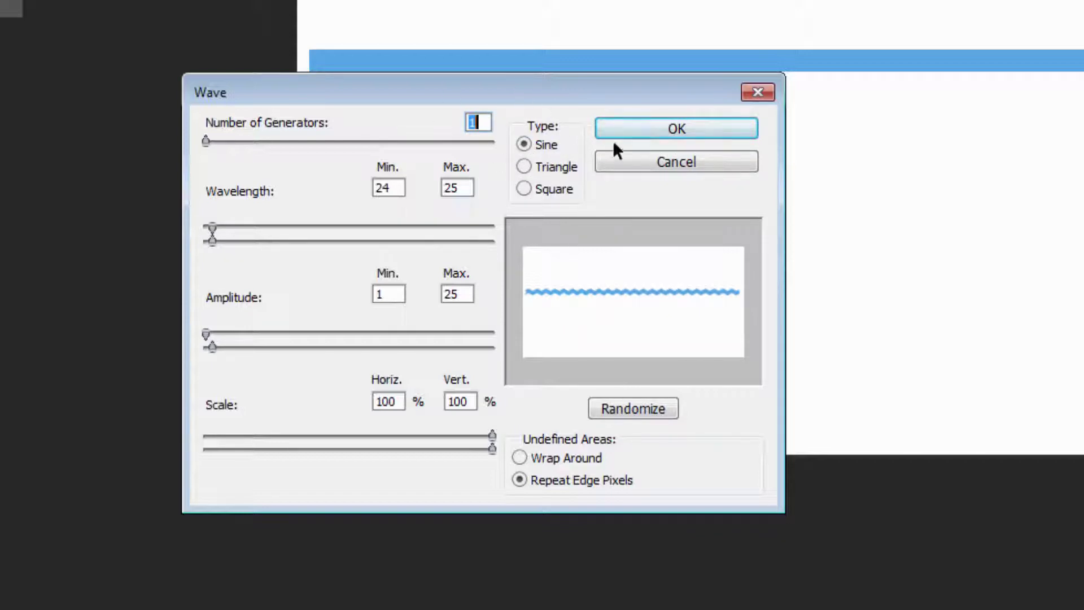
- Apply the Wave filter to the bar and delete its ragged left and right ends
left_click(653, 131)
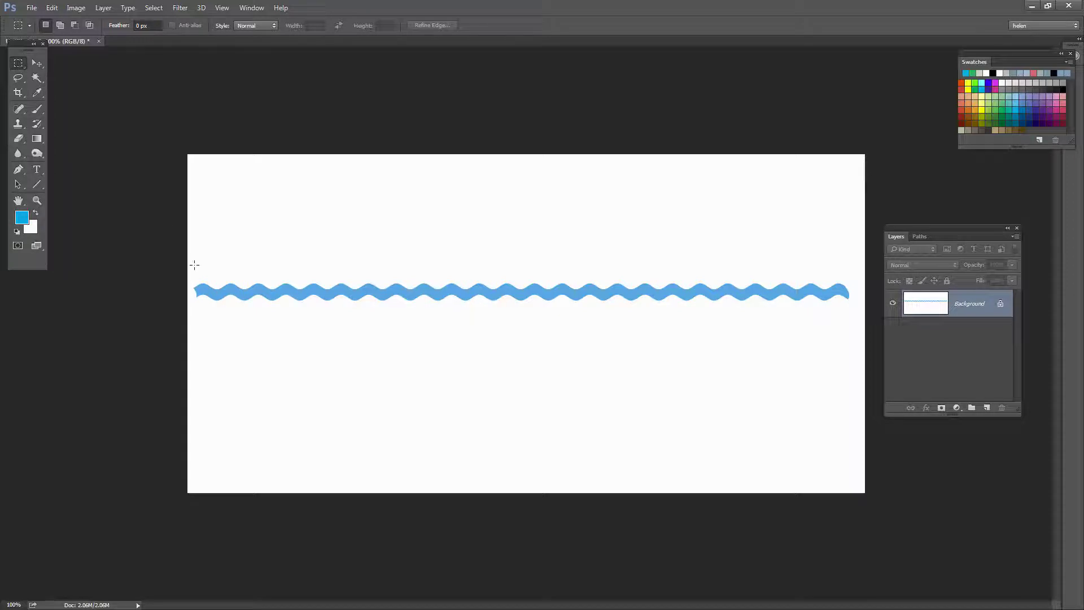
left_click_drag(189, 278, 201, 313)
key("BackSpace")
left_click_drag(842, 278, 855, 315)
key("v")
key("ctrl+d")
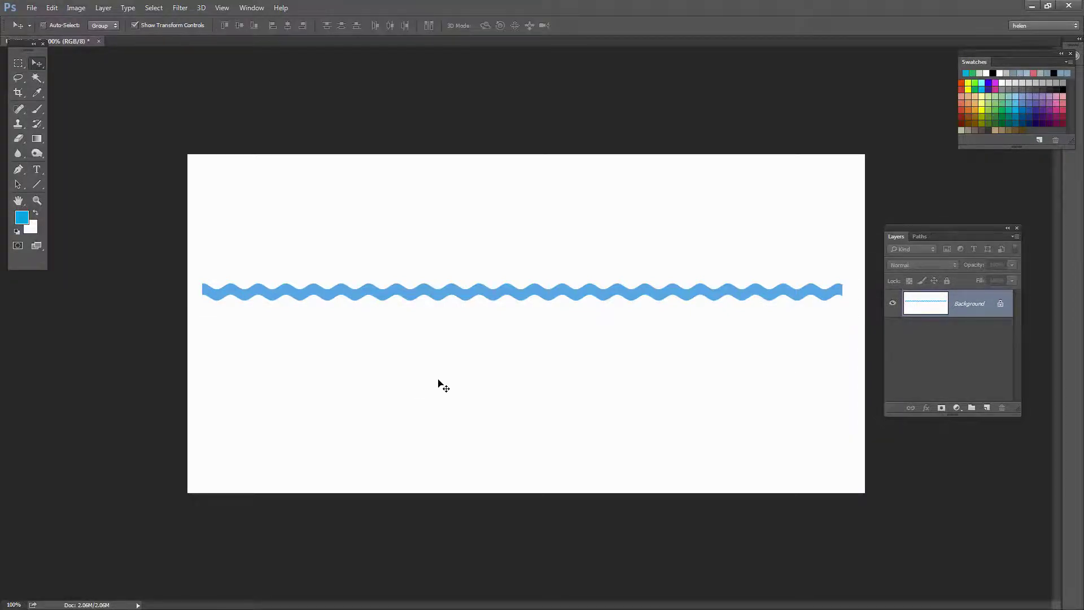
key("ctrl")
- Add a white-filled Layer 1 over the ribbon plus an empty Layer 2, discarding extra Layer 3
left_click(988, 407)
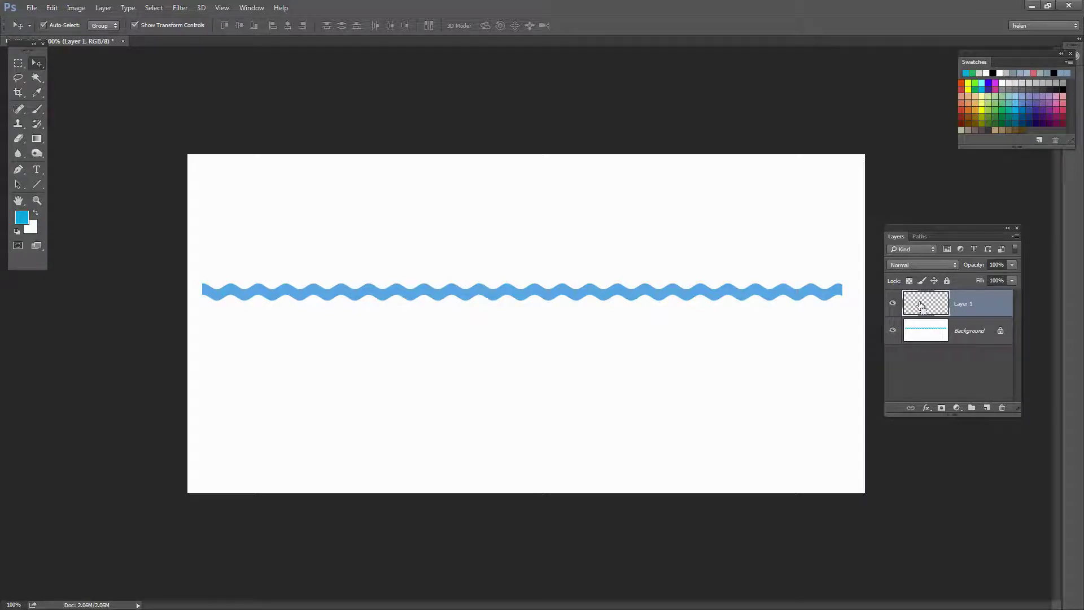
key("ctrl+BackSpace")
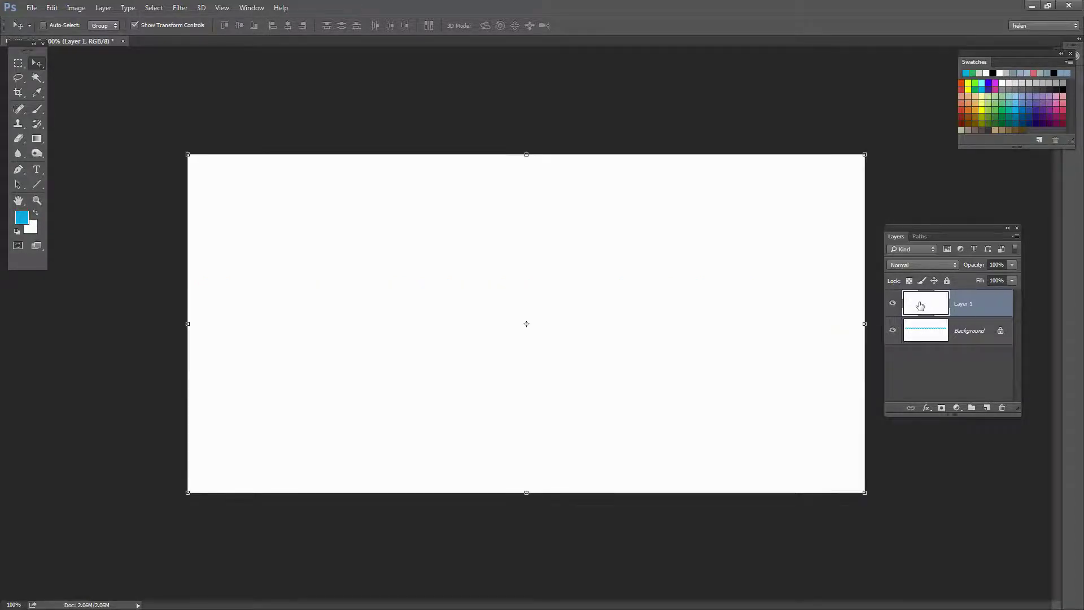
left_click(987, 408)
left_click(987, 408)
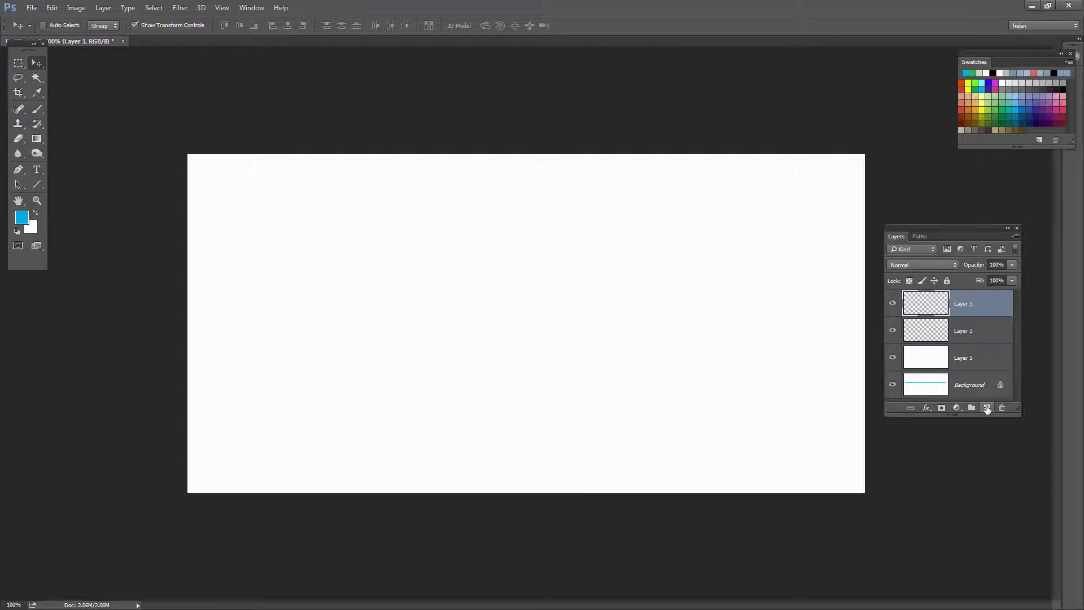
left_click_drag(970, 305, 1001, 407)
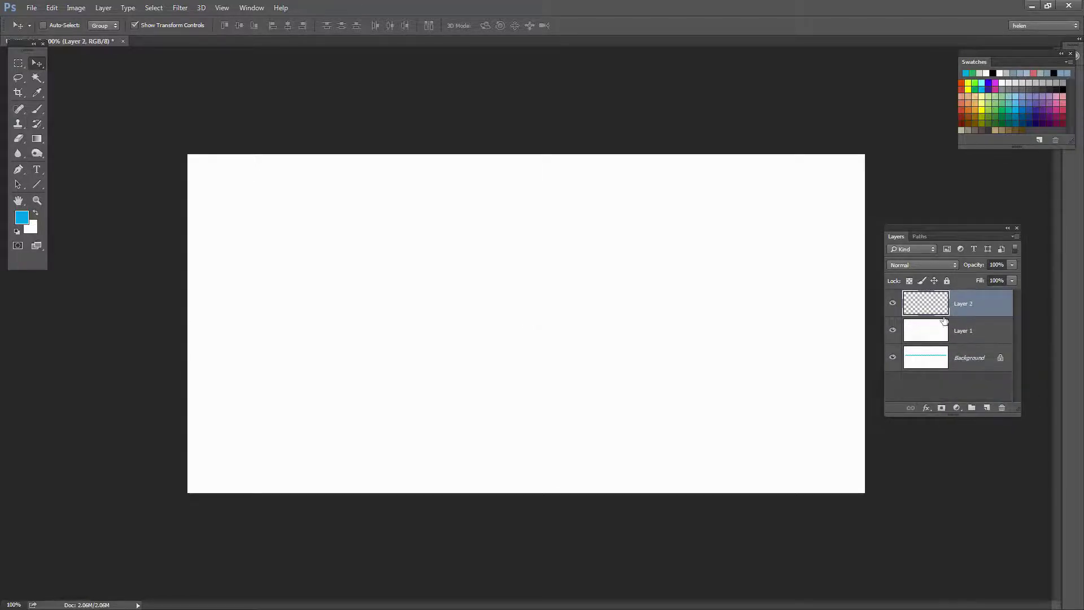
- Draw a straight 5 px blue line across the upper canvas on Layer 2
left_click(36, 184)
left_click(66, 223)
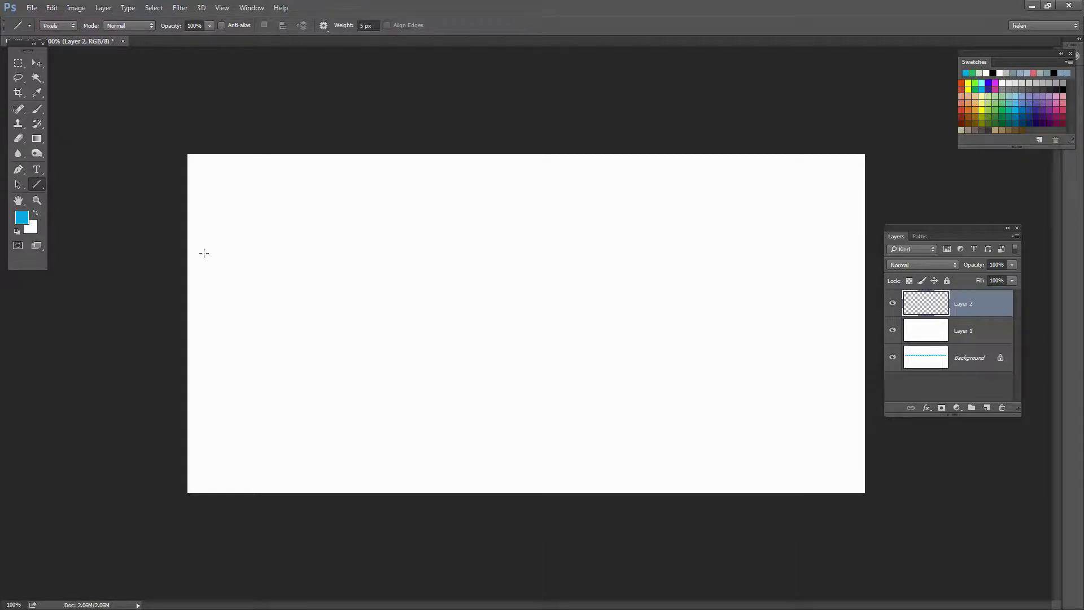
left_click_drag(195, 252, 853, 247)
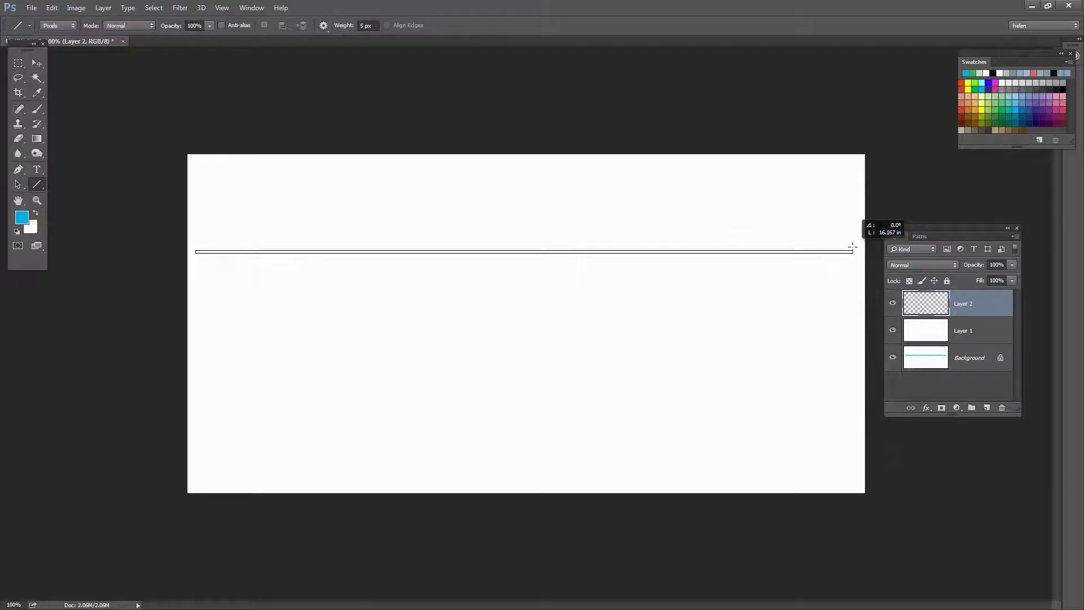
left_click_drag(852, 247, 852, 246)
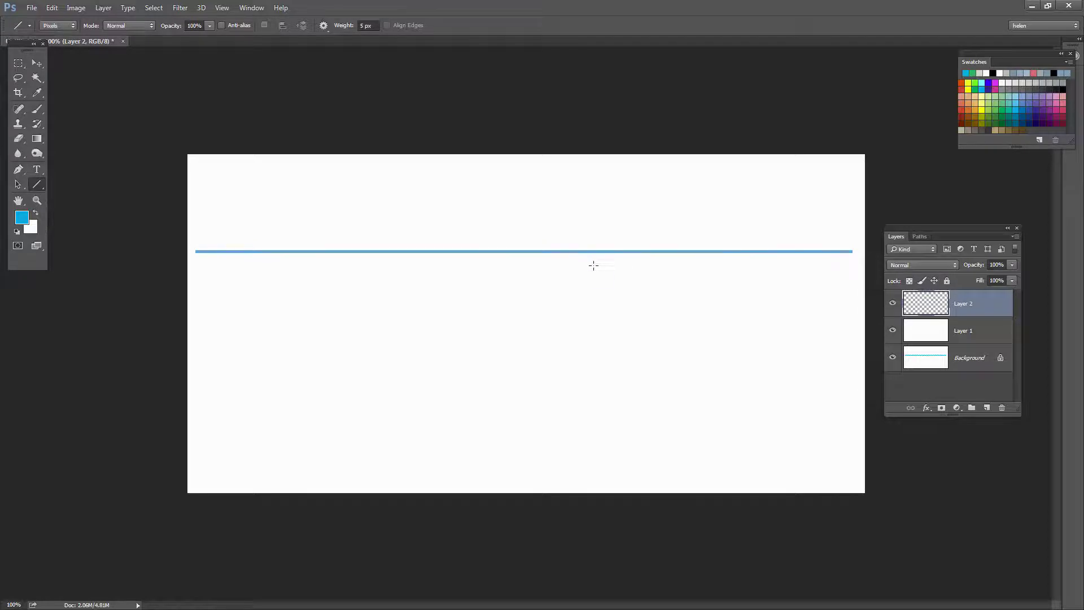
left_click(893, 305)
left_click(893, 304)
- Apply the Wave filter with the same settings to Layer 2's blue line
left_click(181, 8)
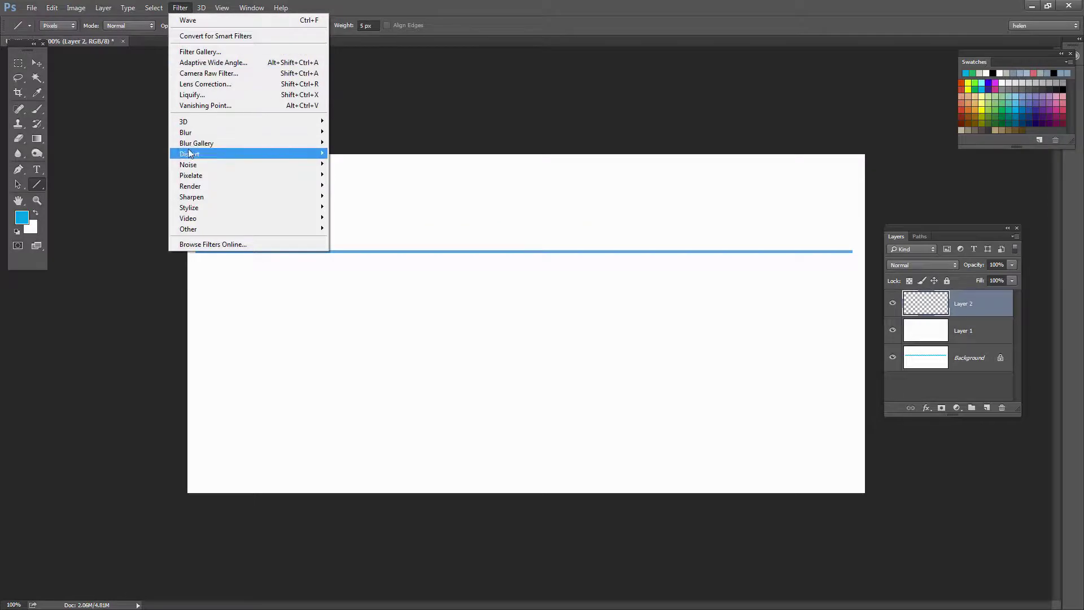
mouse_move(190, 154)
left_click(113, 229)
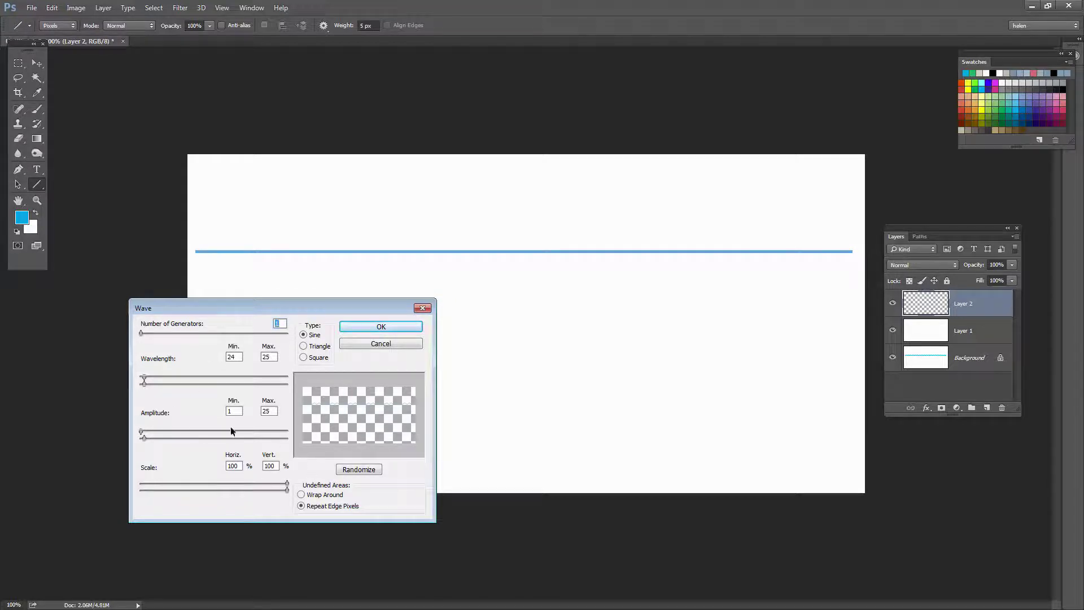
left_click(381, 326)
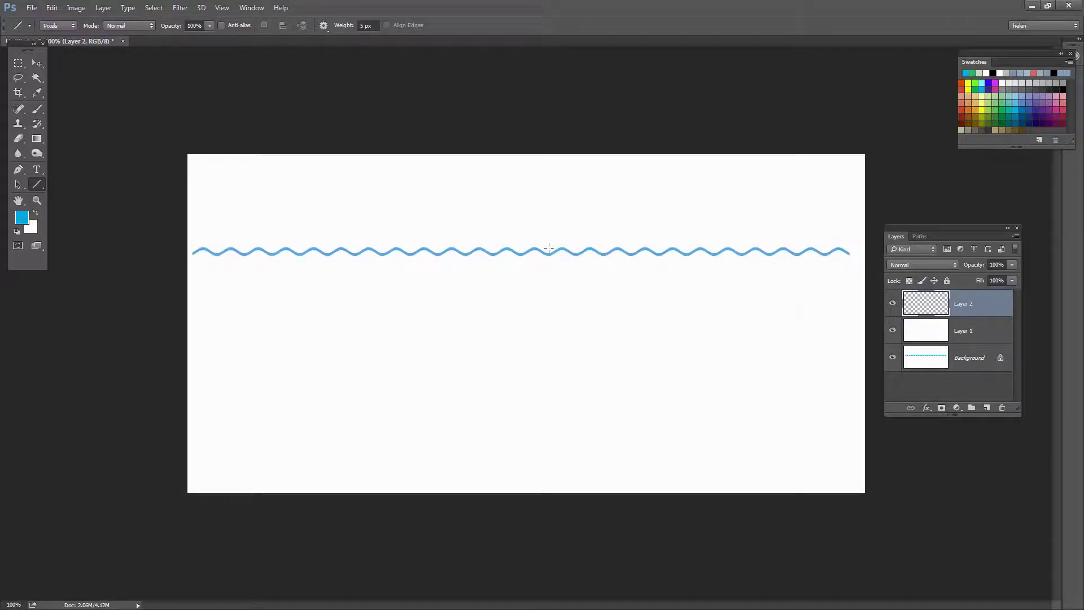
key("v")
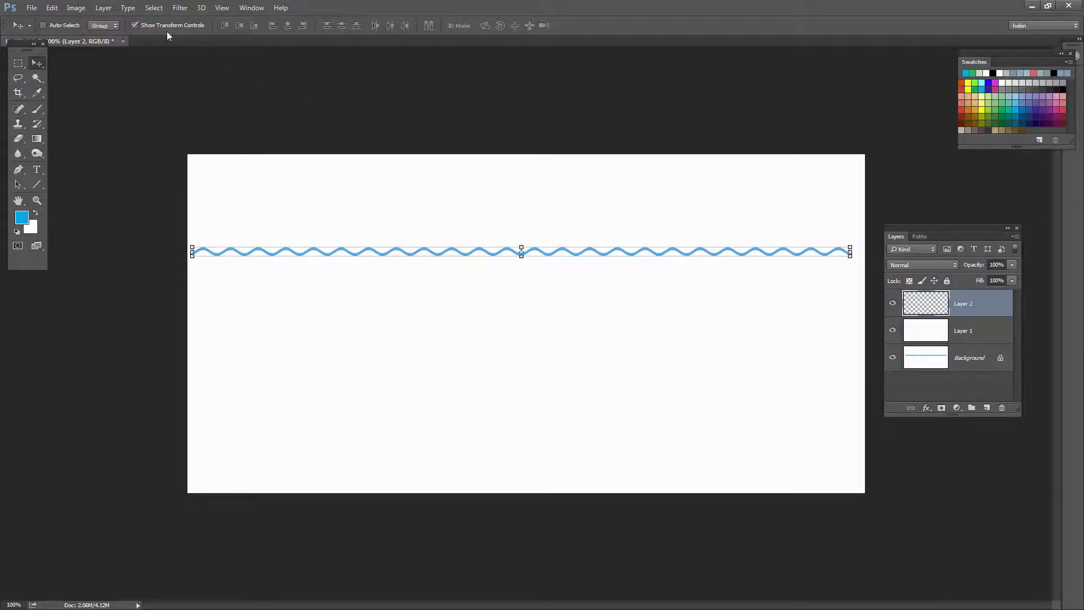
- Copy the wavy line to a new layer and nudge the copy slightly down
left_click(103, 8)
mouse_move(144, 21)
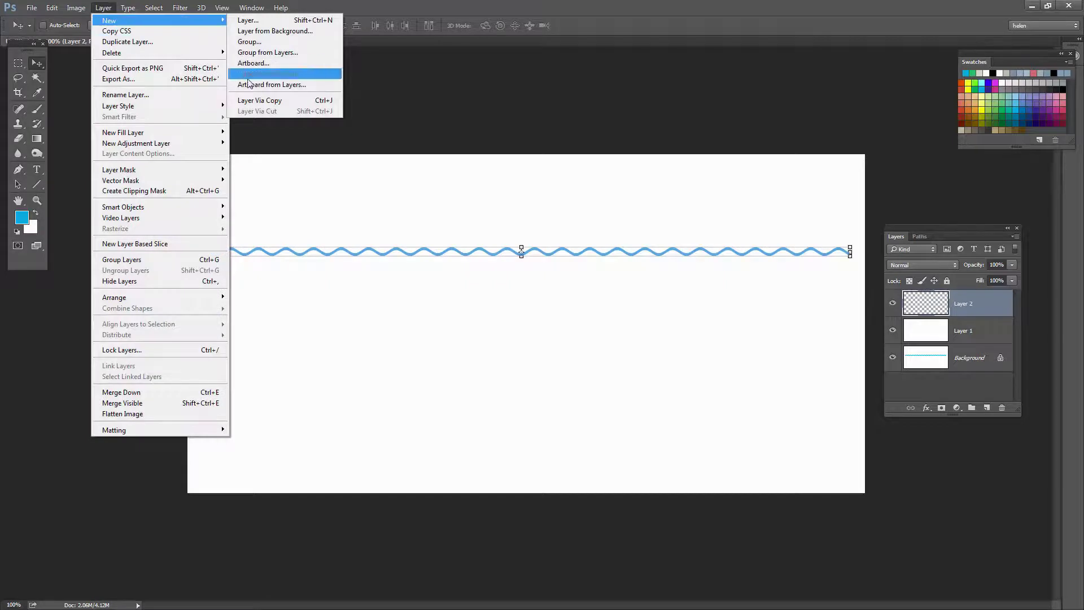
left_click(257, 103)
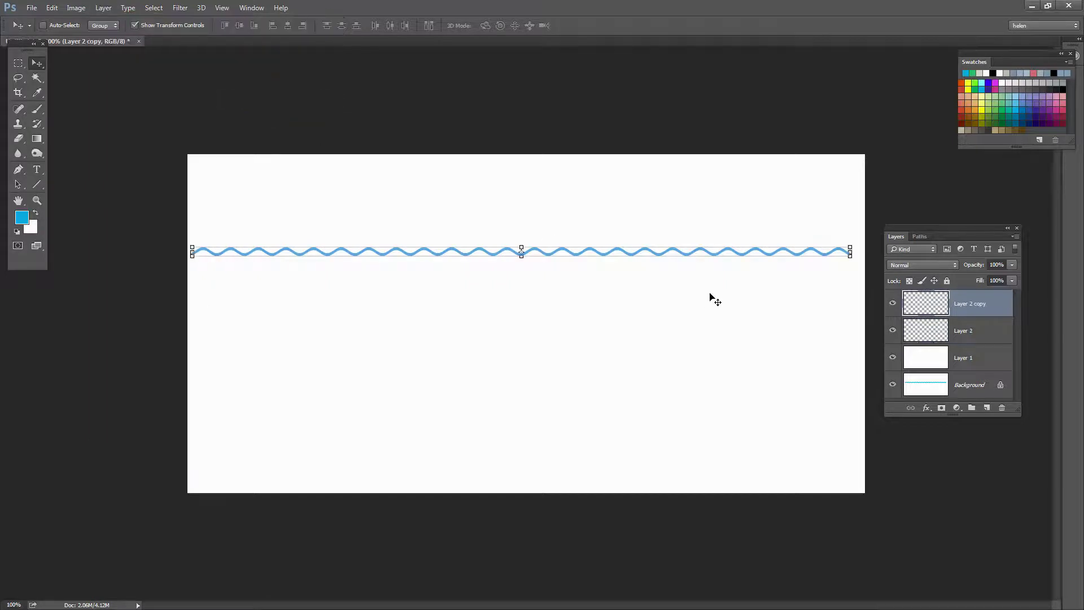
left_click(52, 8)
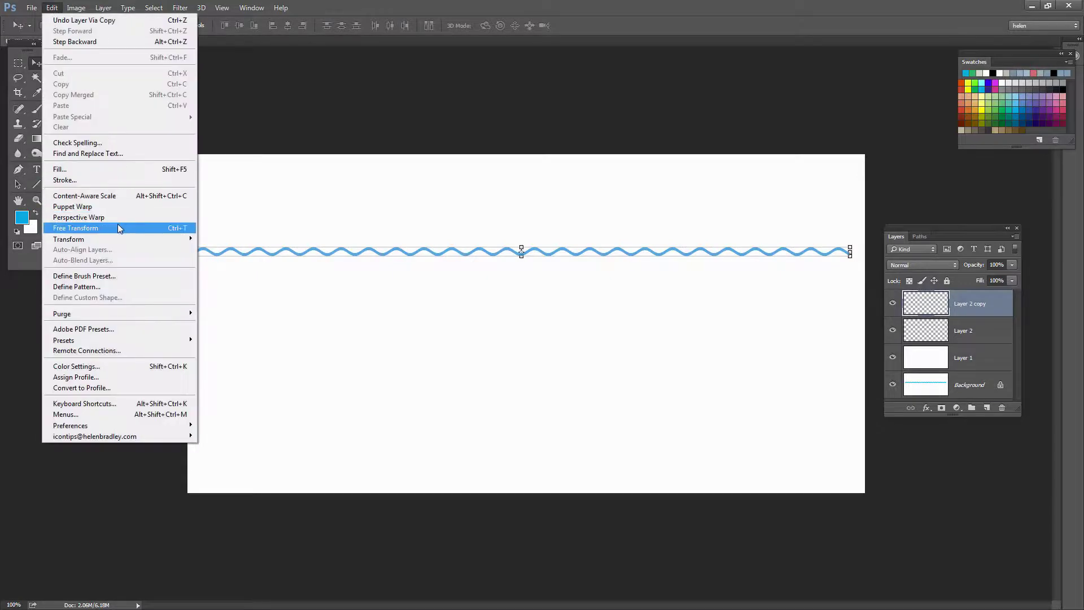
left_click(117, 226)
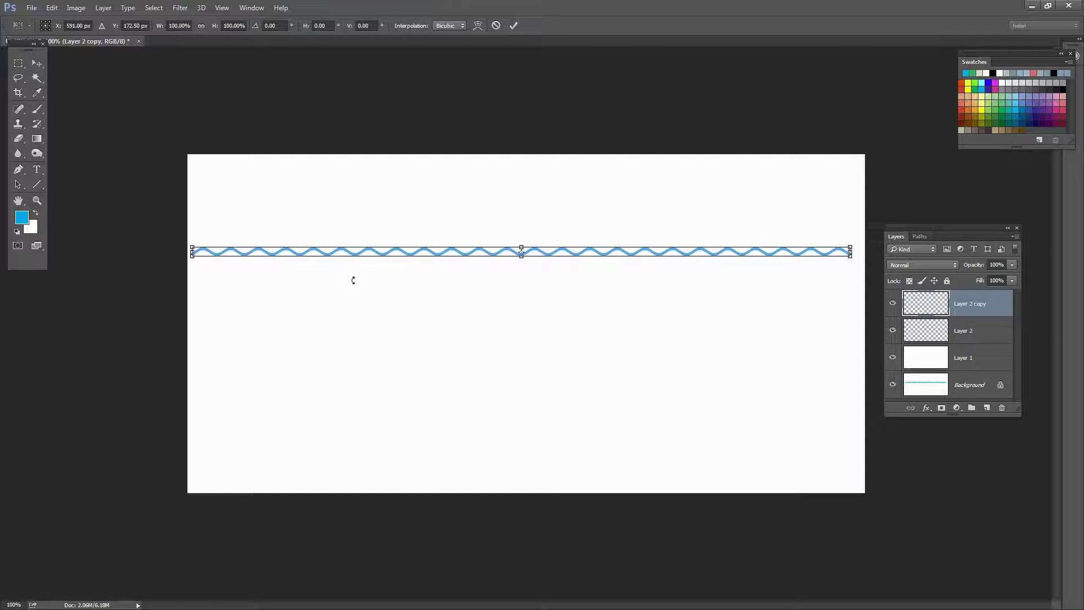
key("Down")
key("Down")
key("Down")
key("Down")
key("Down")
key("Down")
key("Down")
key("Down")
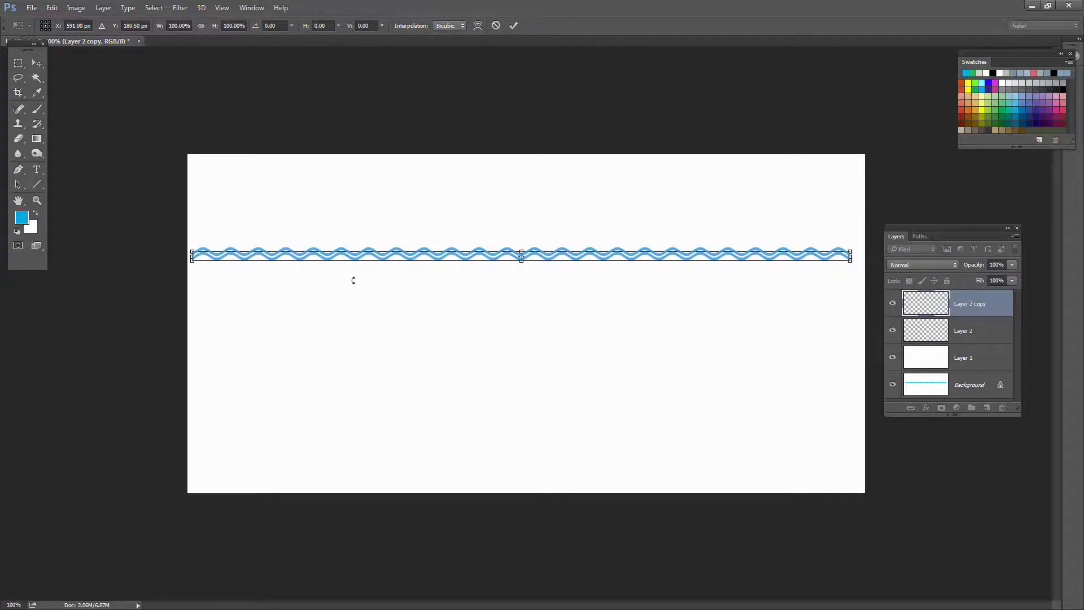
left_click(512, 25)
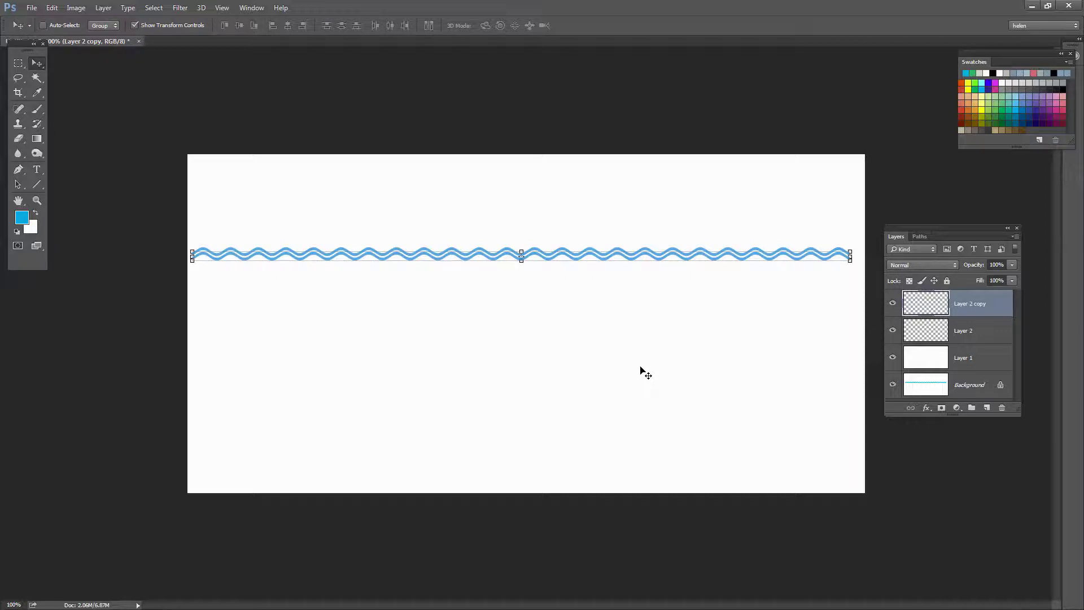
- Add Layer 2 copy 2 and copy 3, each offset lower, and enlarge the Layers panel
key("ctrl")
key("ctrl+alt+shift+t")
key("ctrl+alt+shift+t")
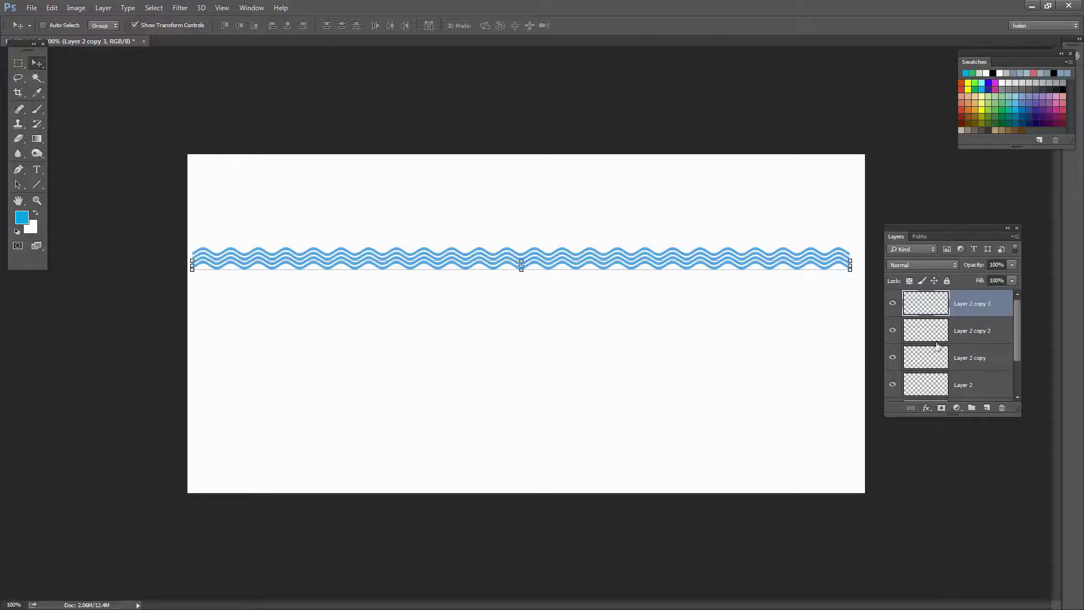
left_click_drag(1016, 408, 1022, 468)
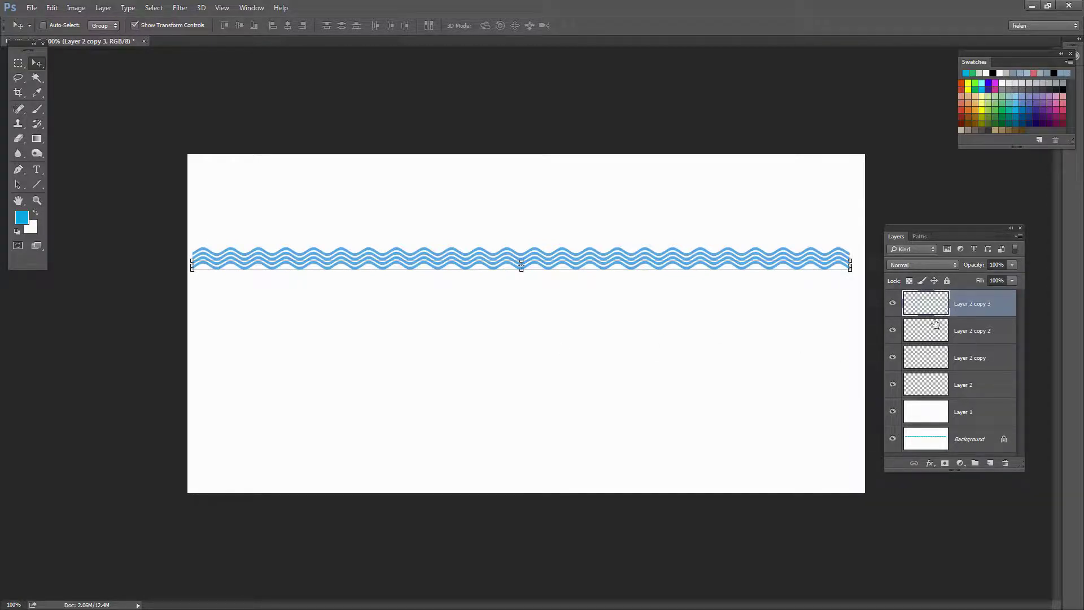
- Merge the four wave layers into one, duplicate it as Layer 2 copy 4, and hide the original
left_click(976, 384, "shift")
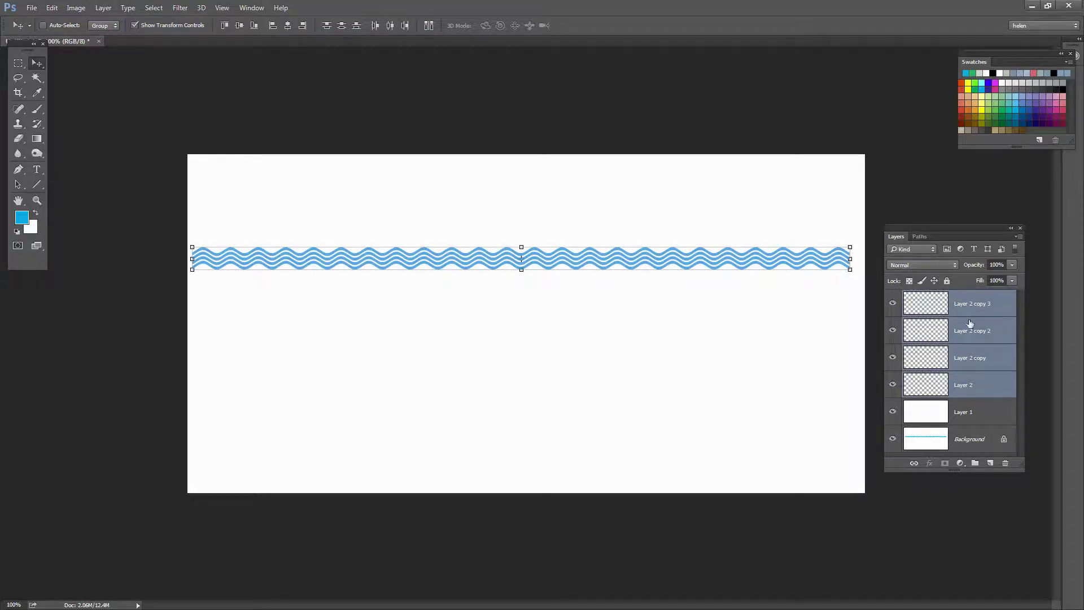
key("ctrl+e")
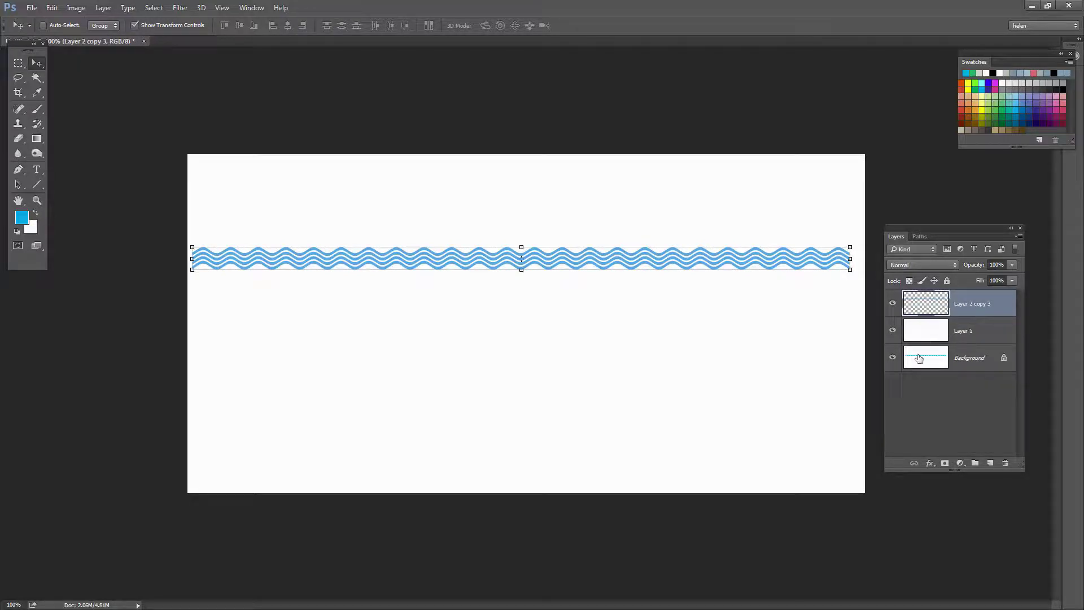
left_click(18, 63)
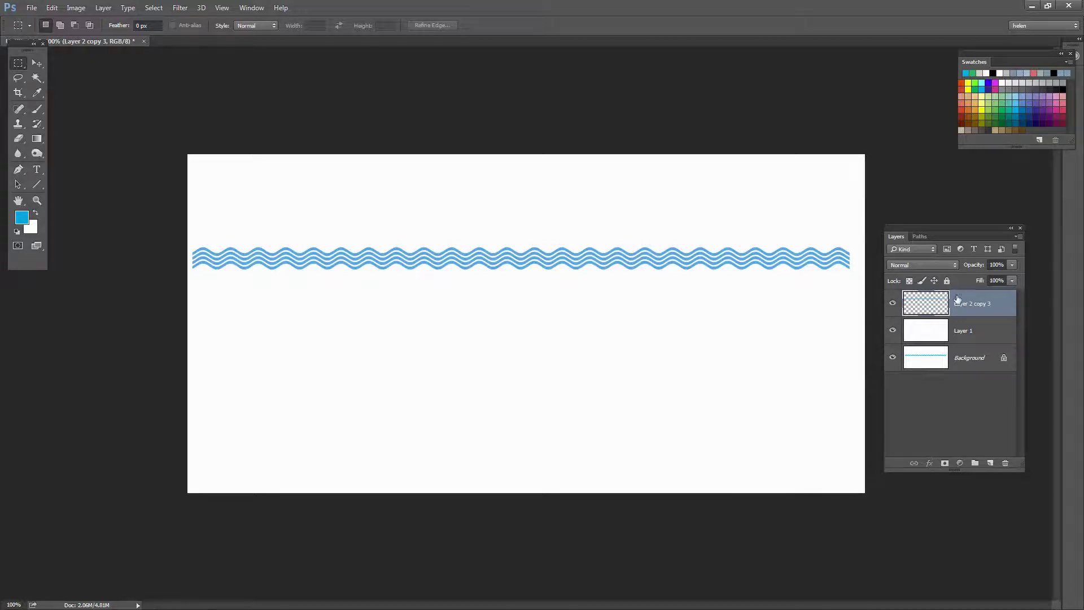
left_click_drag(965, 303, 992, 462)
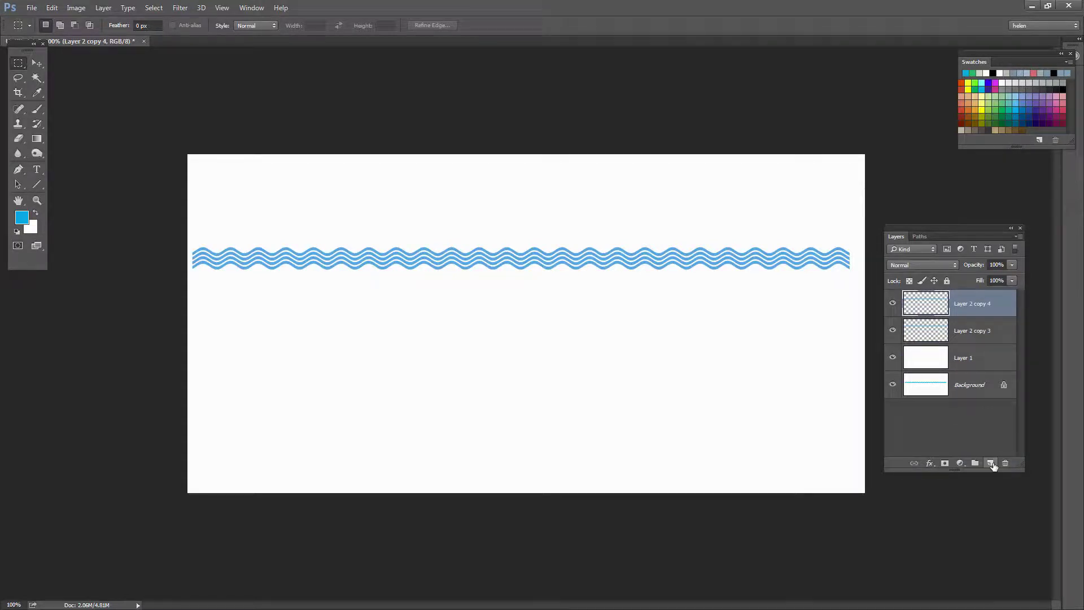
left_click(892, 330)
- Add a 1 px light green stroke, centred on the wave edges, with Normal blend mode
left_click(930, 463)
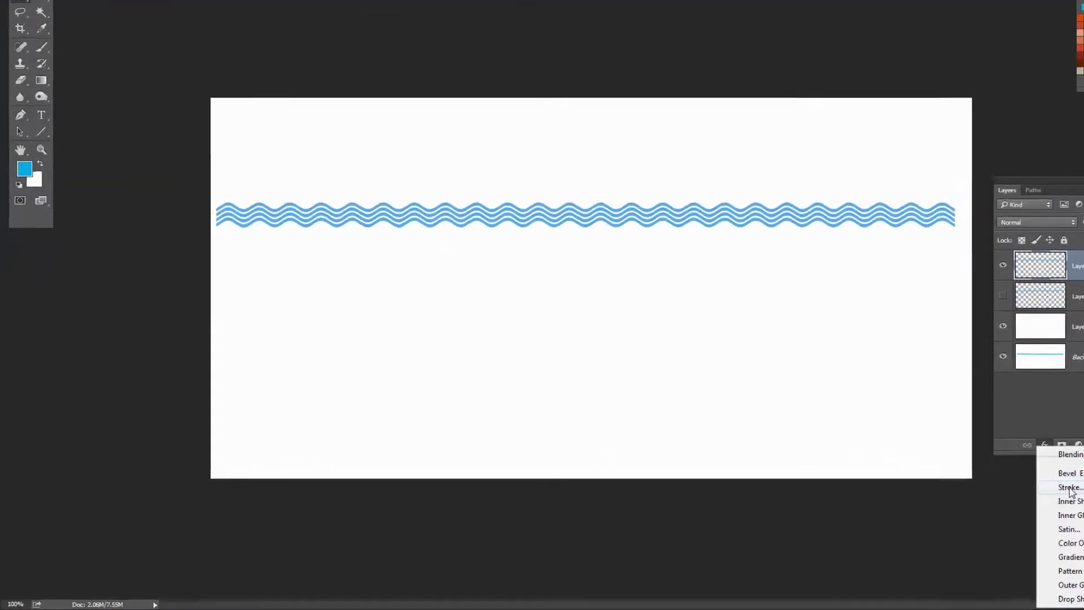
left_click(954, 501)
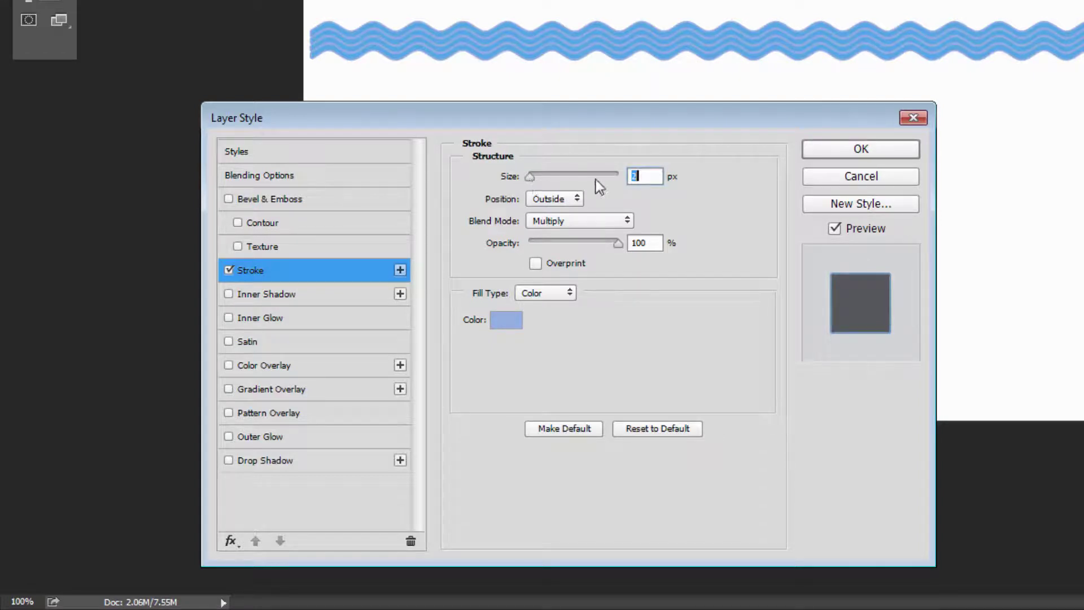
type("1")
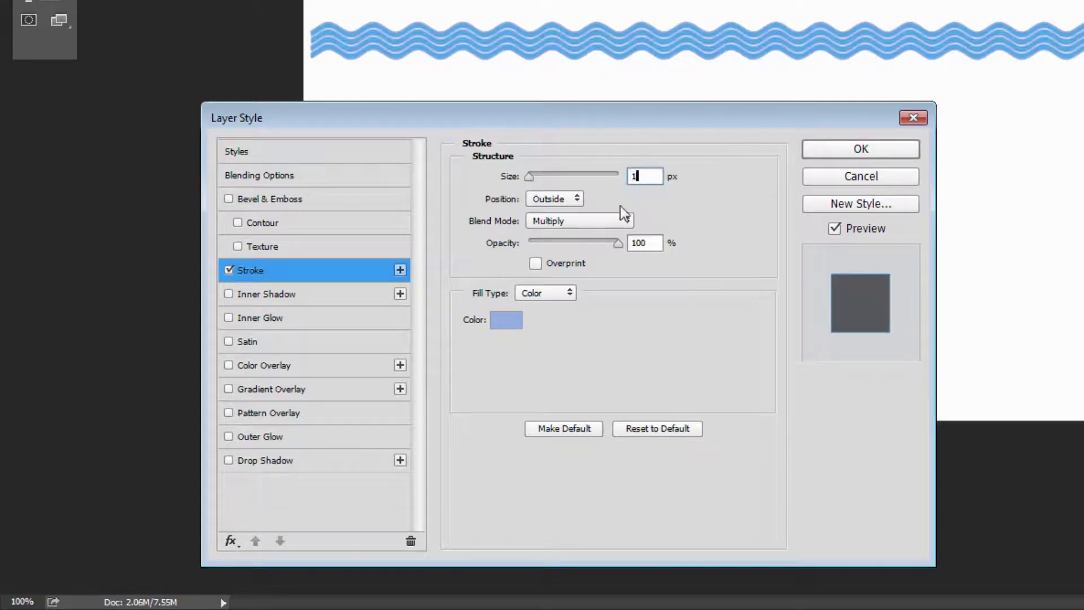
left_click(506, 328)
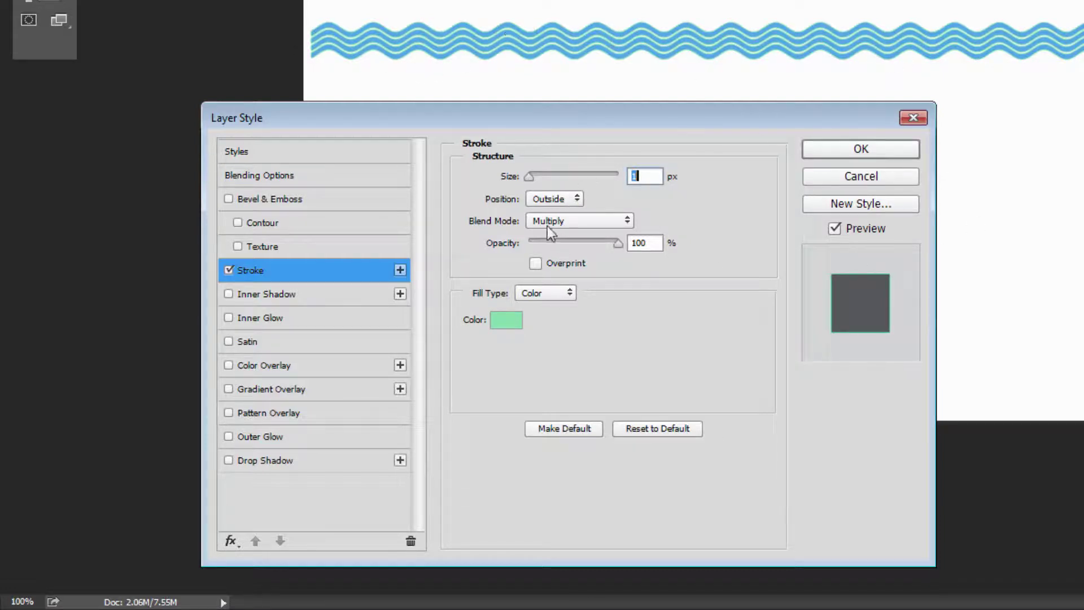
left_click(559, 202)
left_click(557, 226)
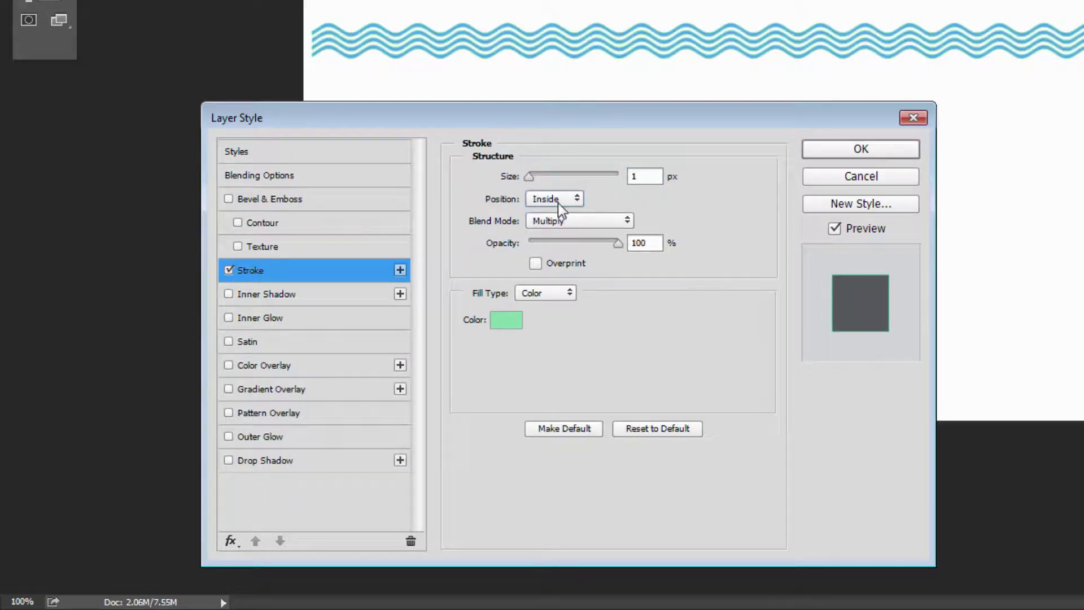
left_click(560, 198)
left_click(553, 232)
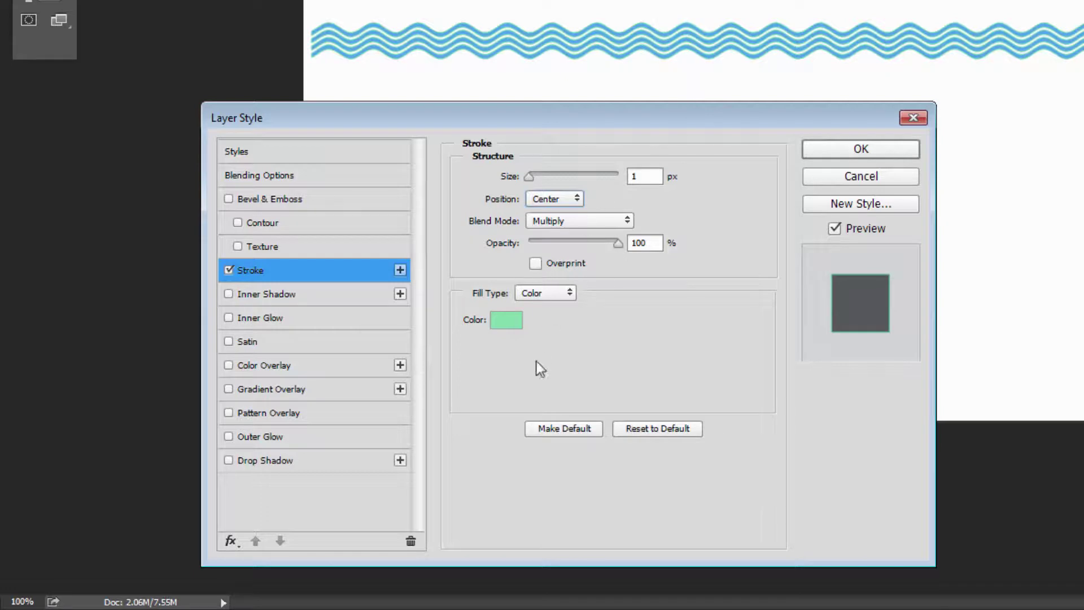
left_click(565, 221)
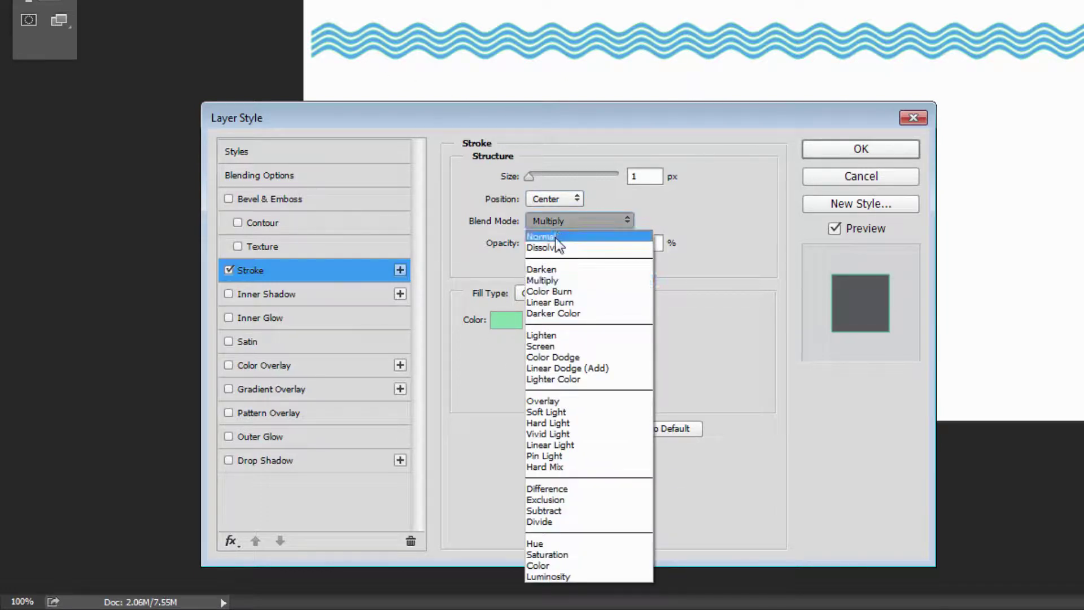
left_click(555, 238)
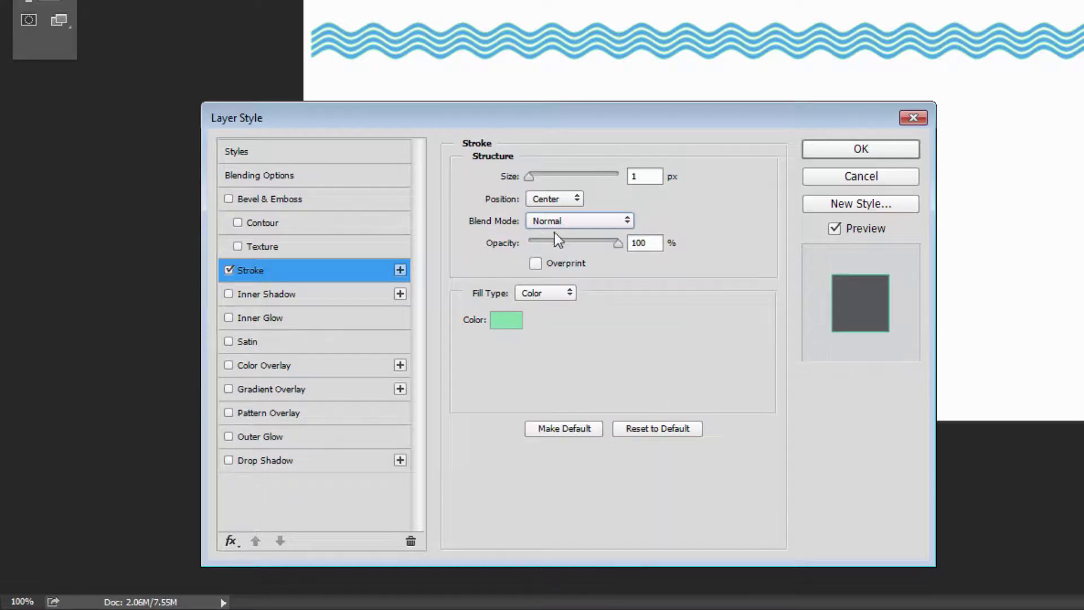
left_click(555, 224)
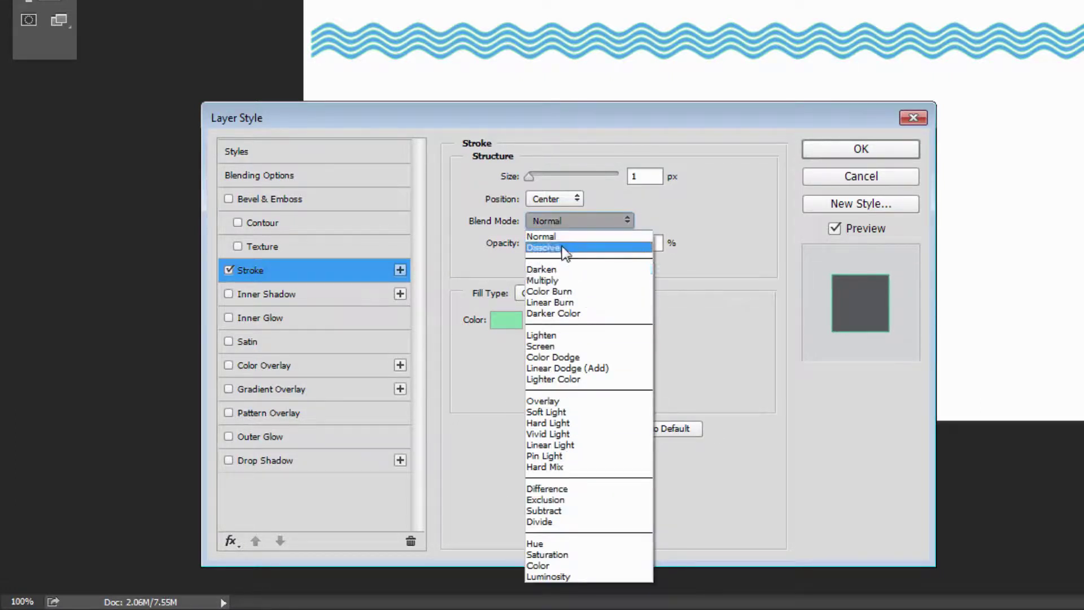
left_click(568, 236)
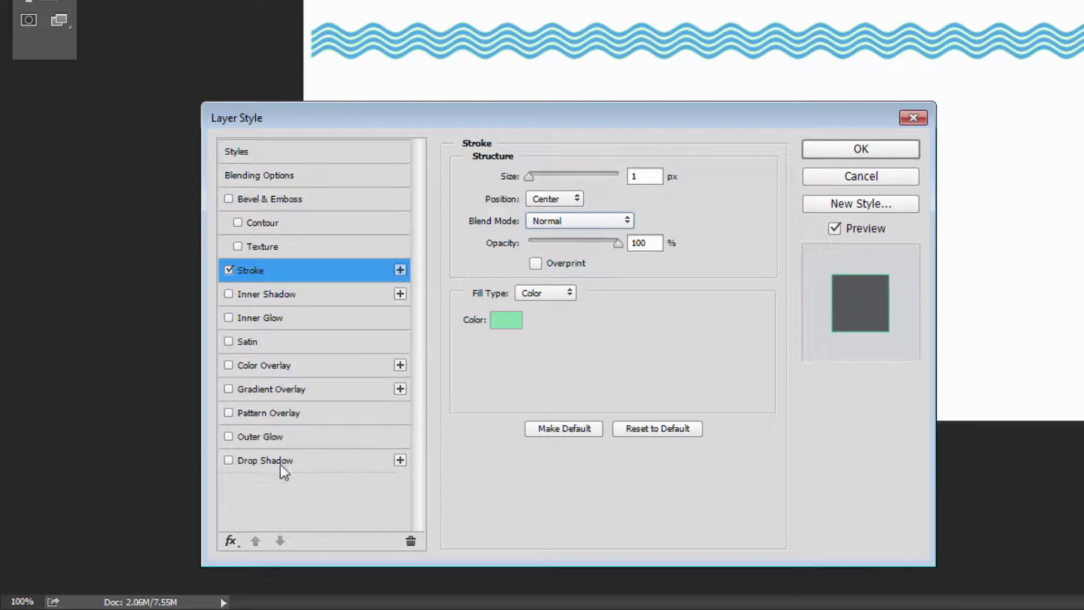
- Add a drop shadow at 27% opacity and apply both effects
left_click(260, 461)
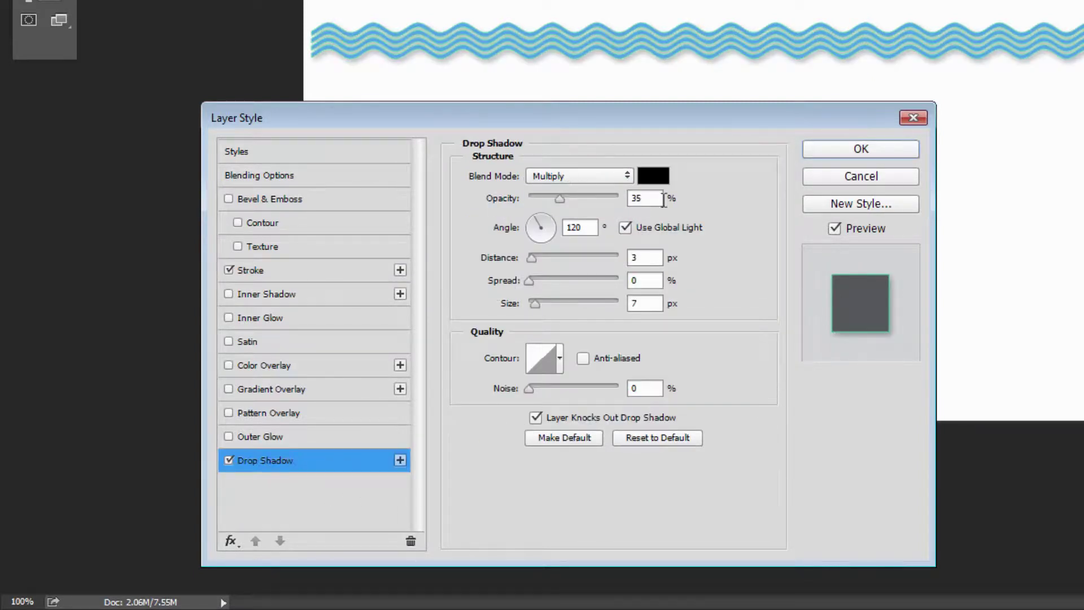
left_click_drag(557, 196, 552, 196)
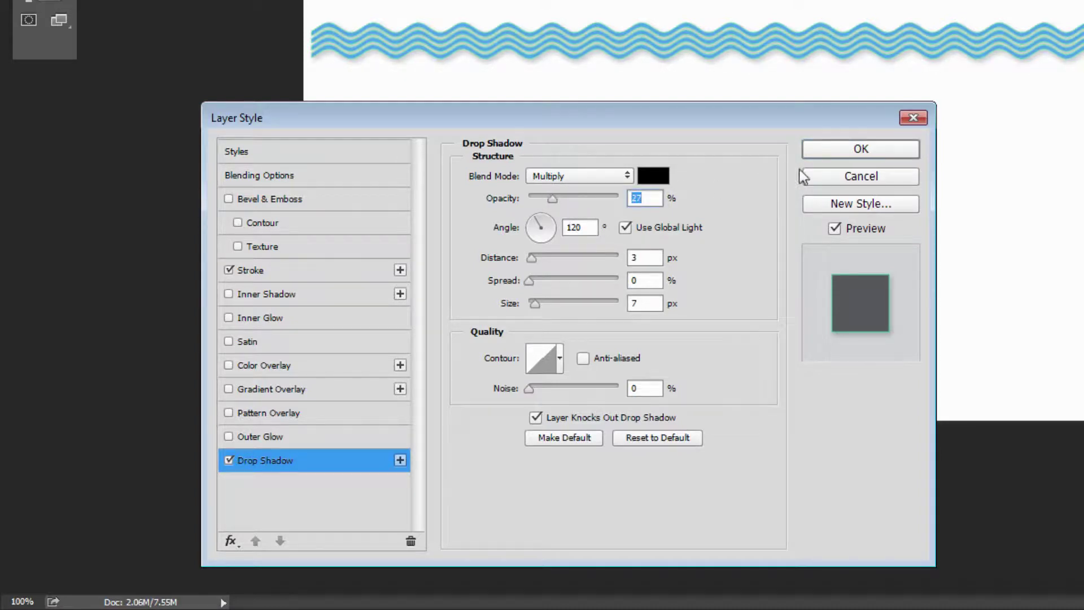
left_click(844, 150)
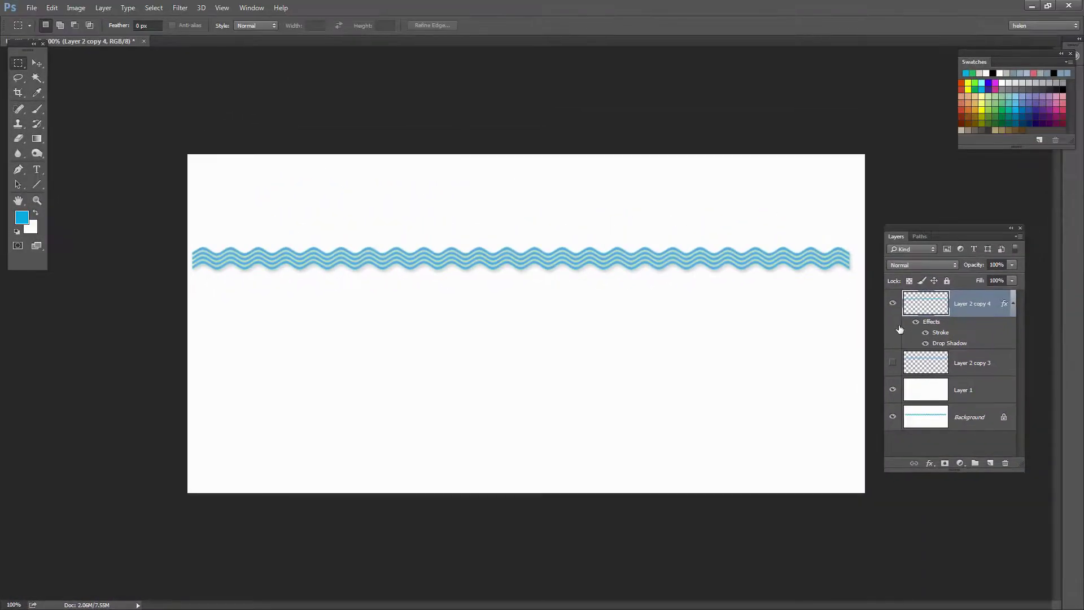
- Hide Layer 2 copy 4, add a new layer, and fill a thin vertical strip near the top-left with magenta
left_click(893, 304)
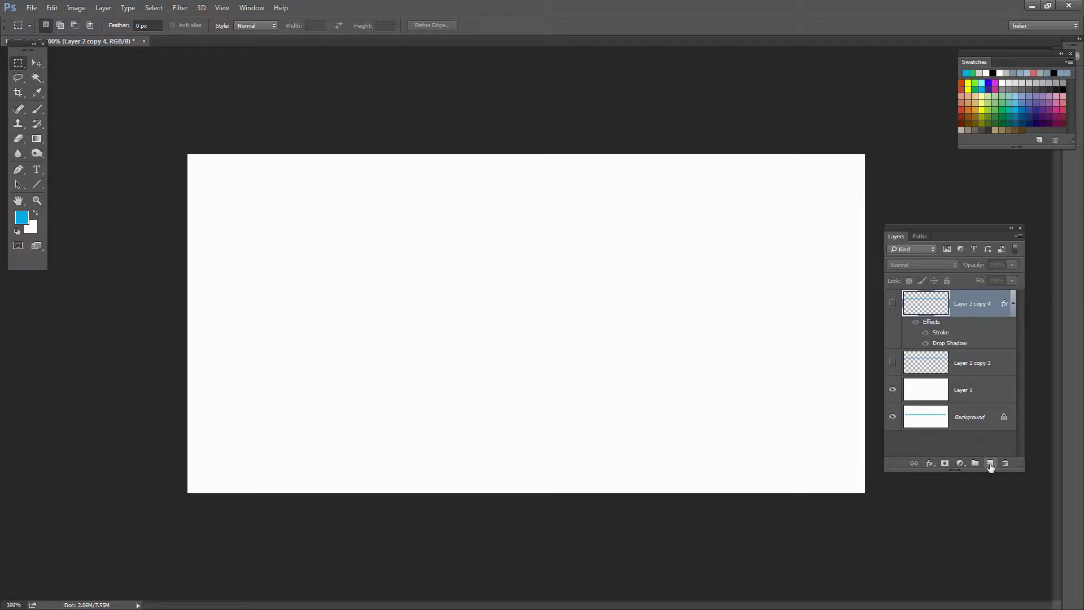
left_click(990, 463)
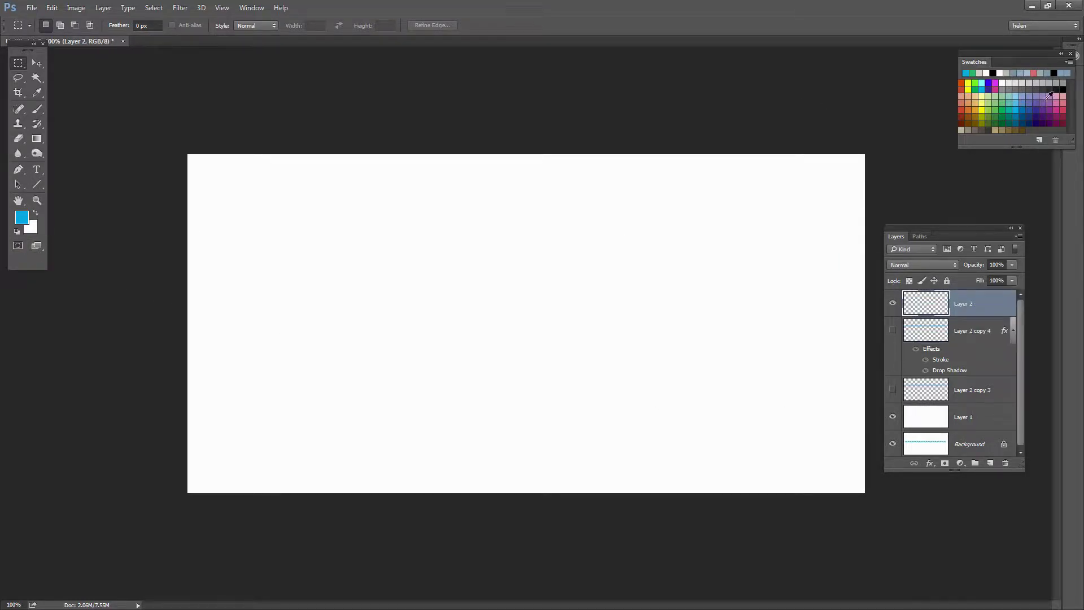
left_click(1060, 109)
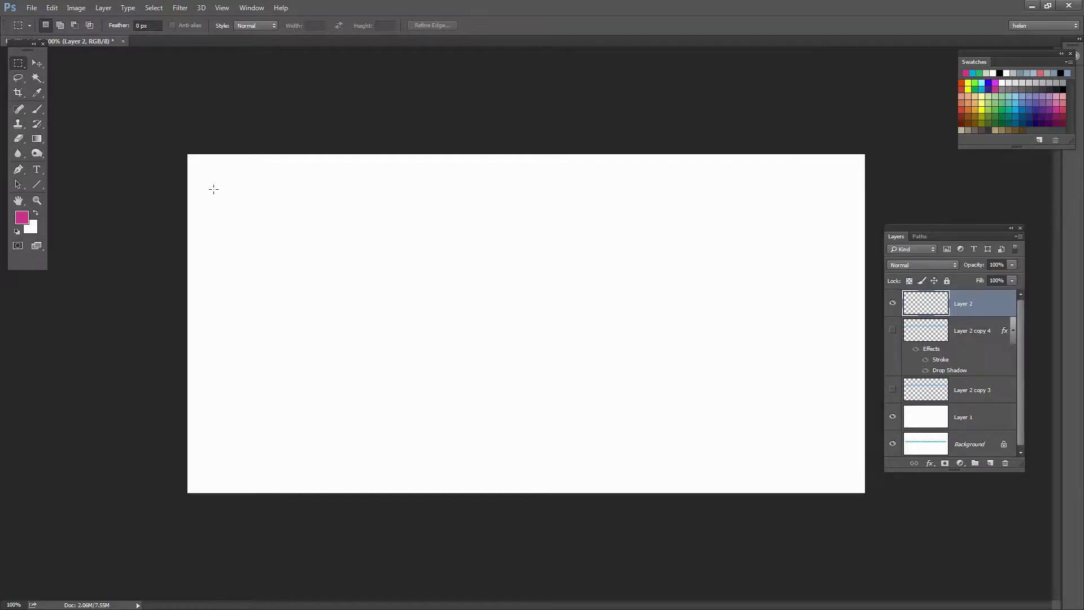
left_click_drag(214, 190, 214, 204)
key("alt+BackSpace")
- Zoom in and define the magenta bar plus its white gap as Pattern 4
left_click(37, 200)
mouse_move(179, 189)
left_mouse_down()
mouse_move(121, 175)
mouse_move(156, 174)
mouse_move(229, 218)
mouse_move(198, 195)
left_mouse_up()
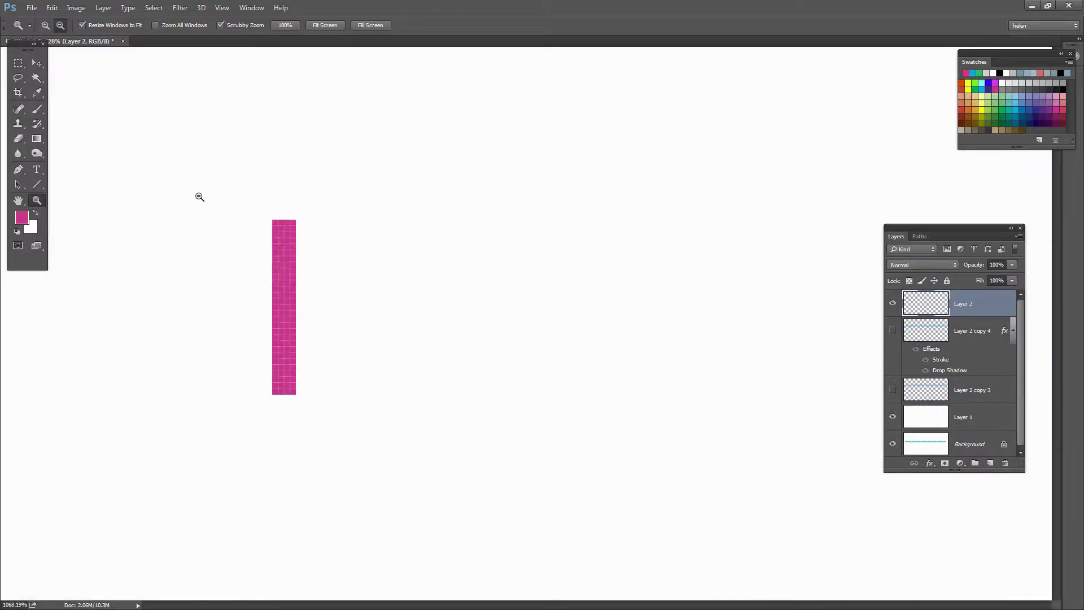
left_click(19, 64)
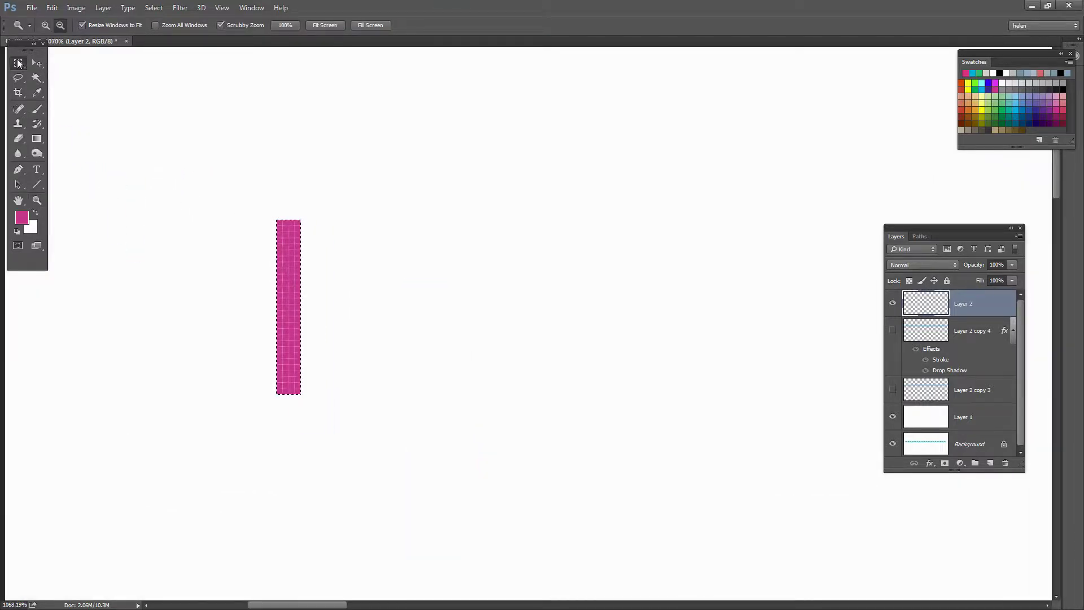
left_click(277, 221)
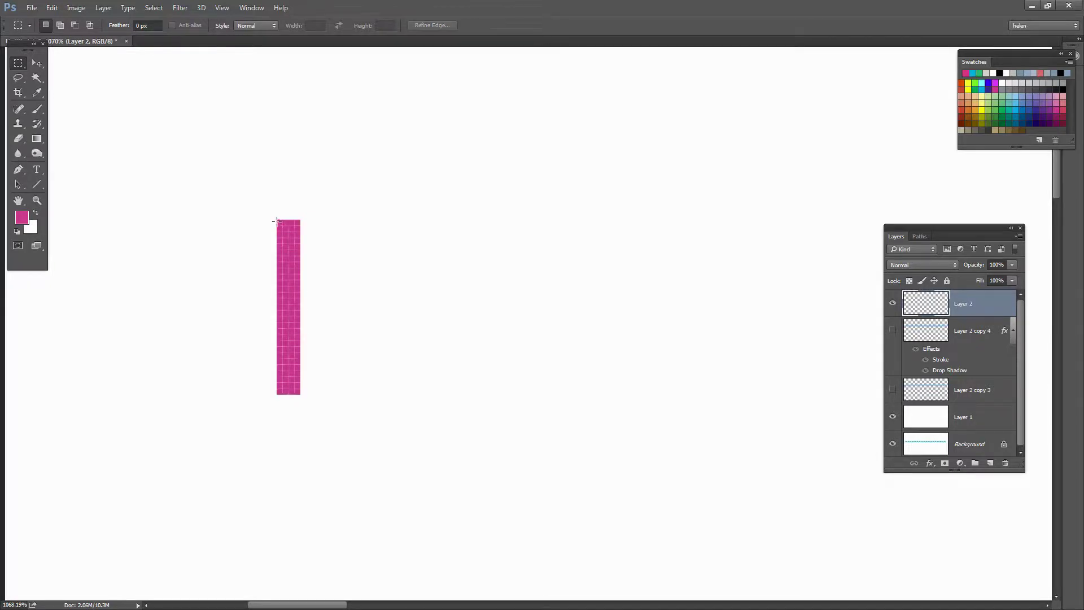
left_click_drag(277, 227, 307, 382)
left_click(51, 7)
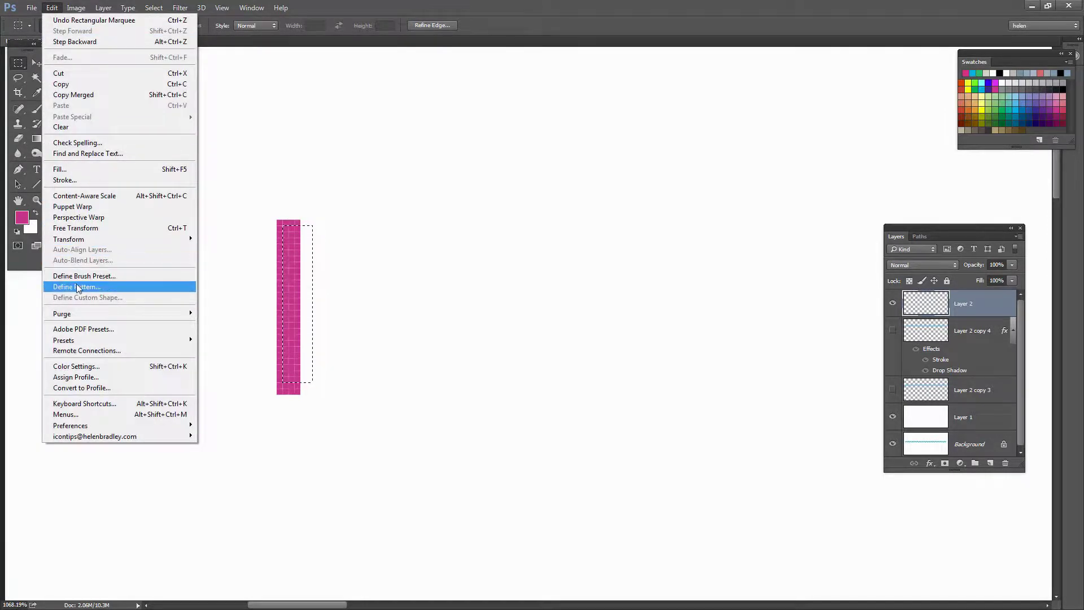
left_click(78, 287)
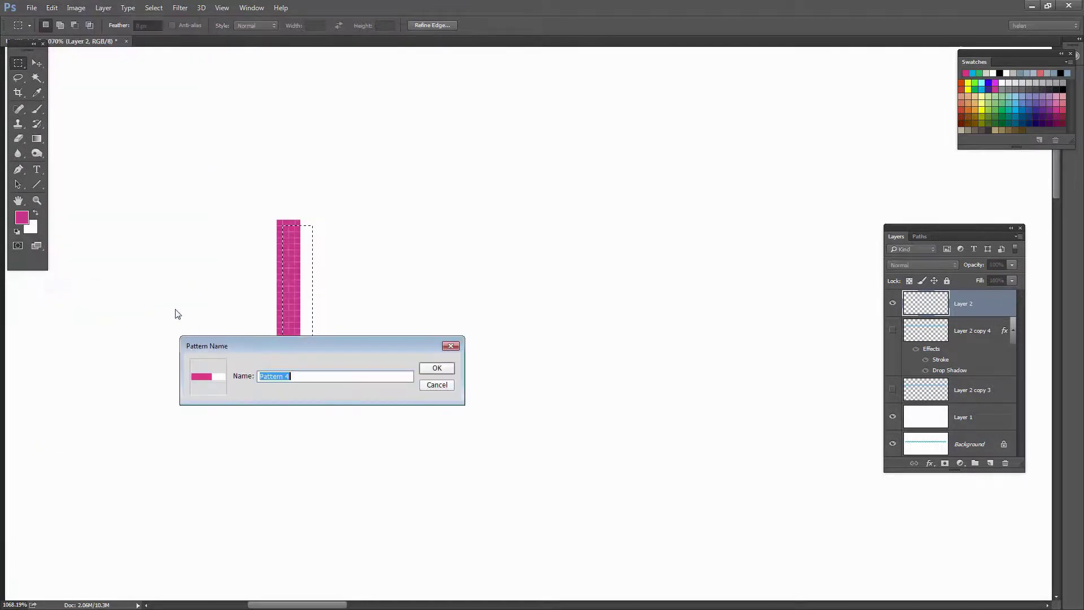
left_click(437, 367)
- Delete the magenta bar from the layer
left_click(37, 63)
left_click(18, 63)
left_click_drag(185, 165, 361, 430)
key("Delete")
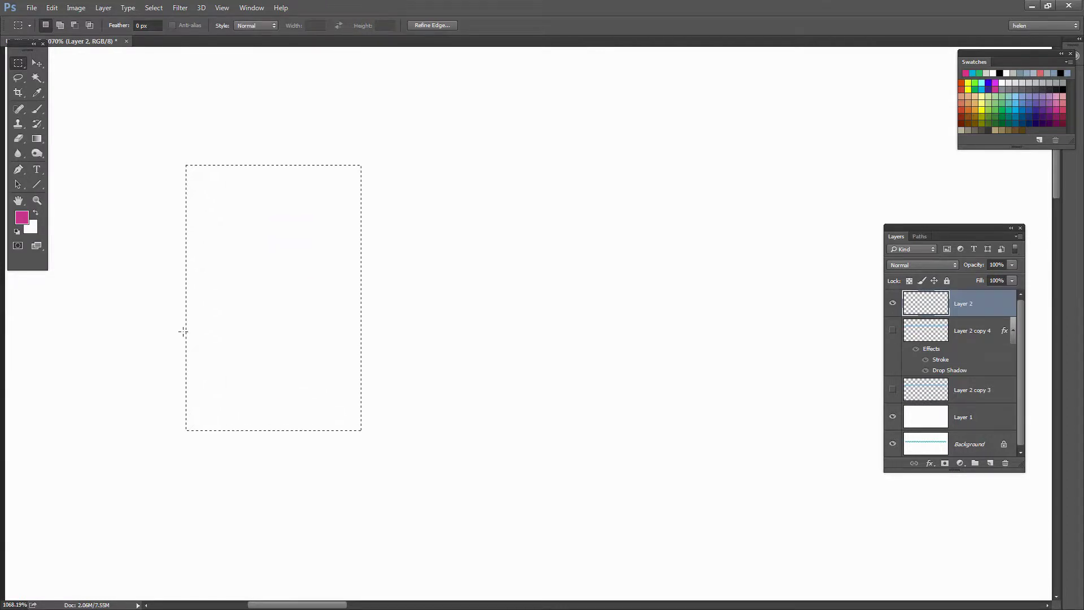
- Fit the canvas in view and marquee a thin strip across its full width
key("ctrl+0")
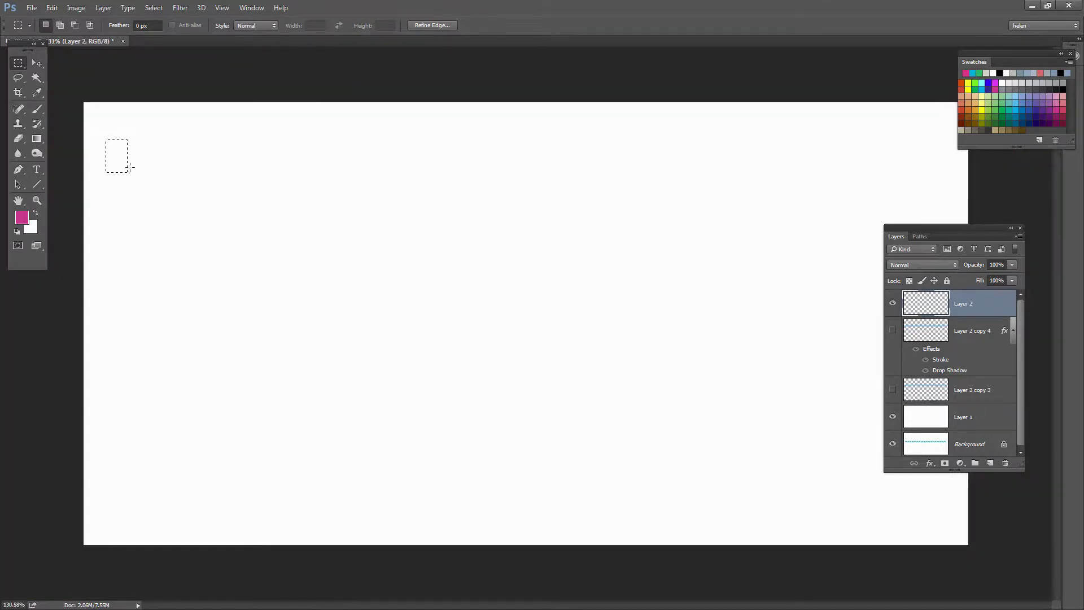
right_click(19, 65)
left_click(62, 65)
left_click_drag(89, 219, 966, 212)
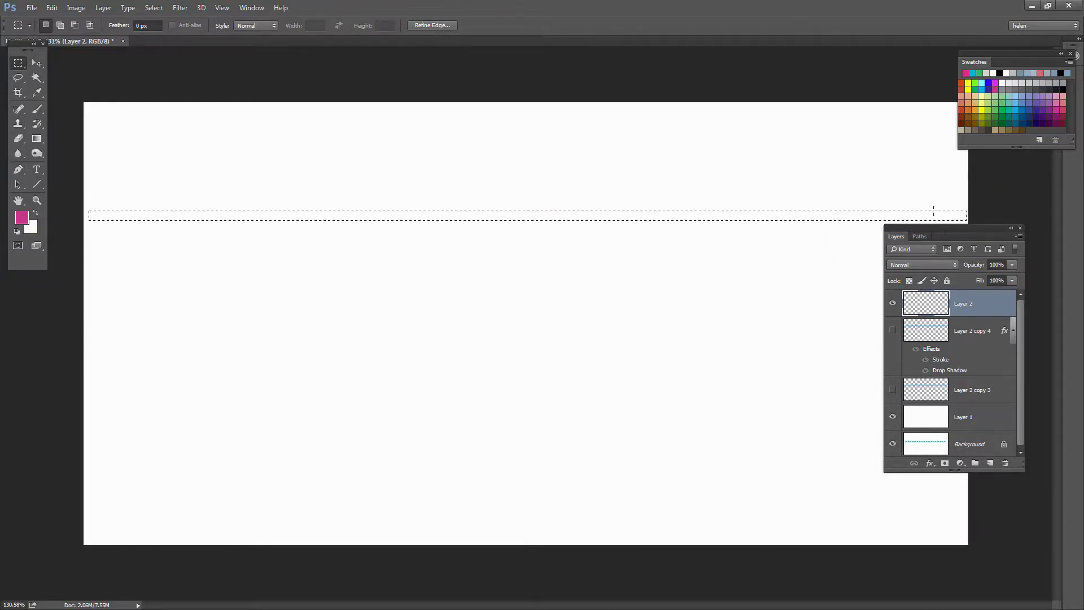
- Fill the thin strip selection with light pink and deselect
left_click(1059, 92)
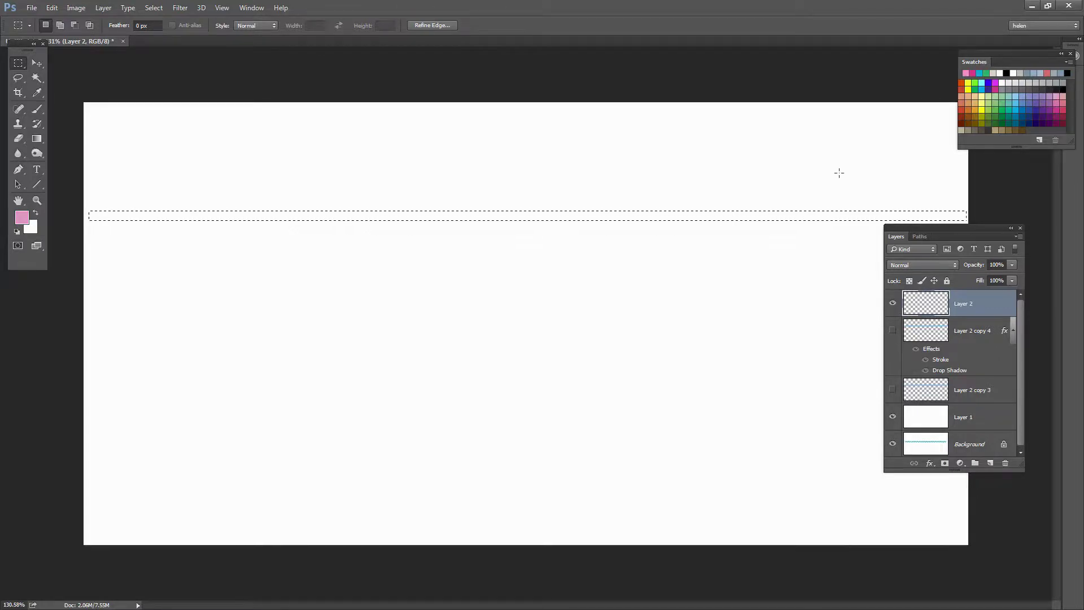
key("alt+BackSpace")
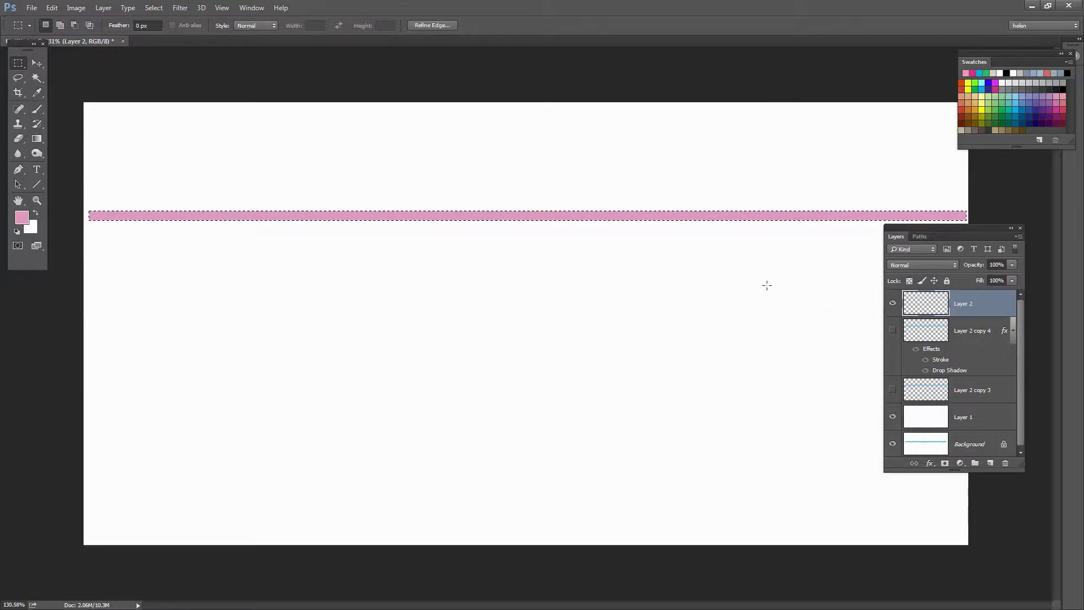
key("ctrl+d")
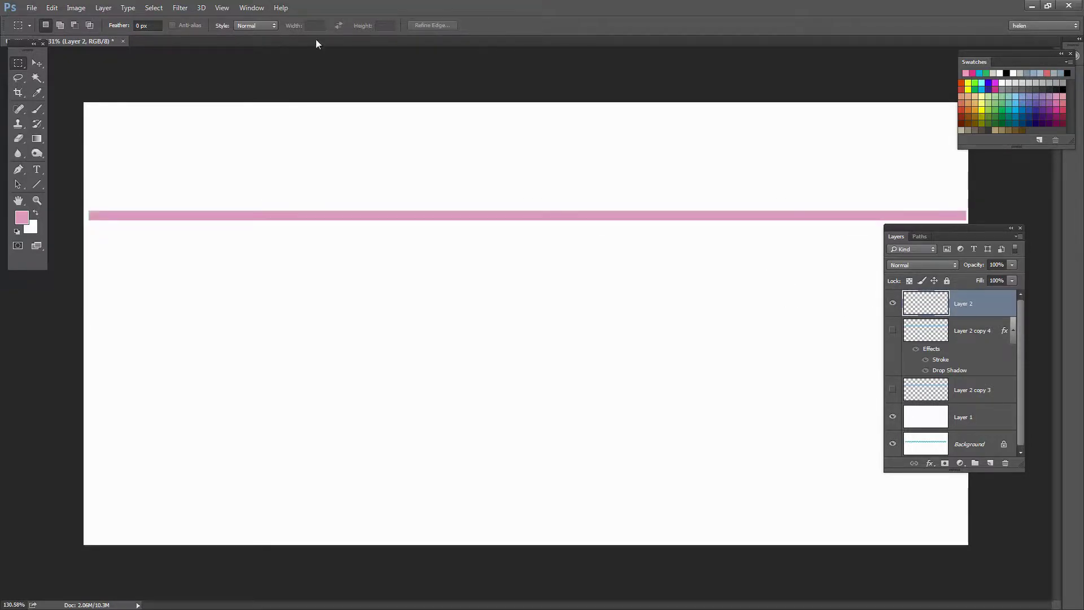
- Ripple the pink strip with the Wave distortion filter
left_click(181, 8)
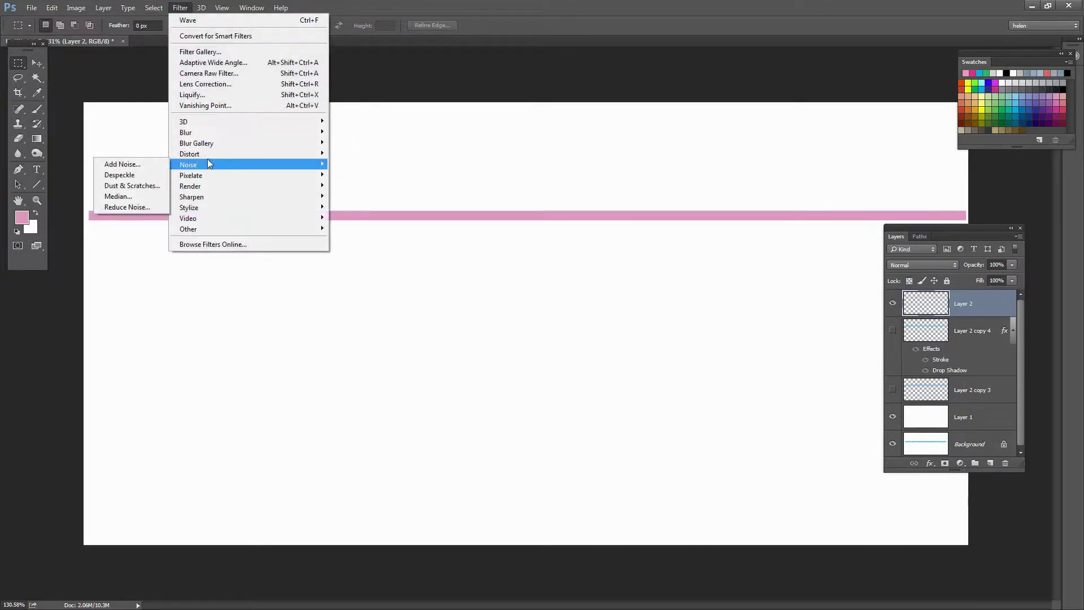
mouse_move(186, 153)
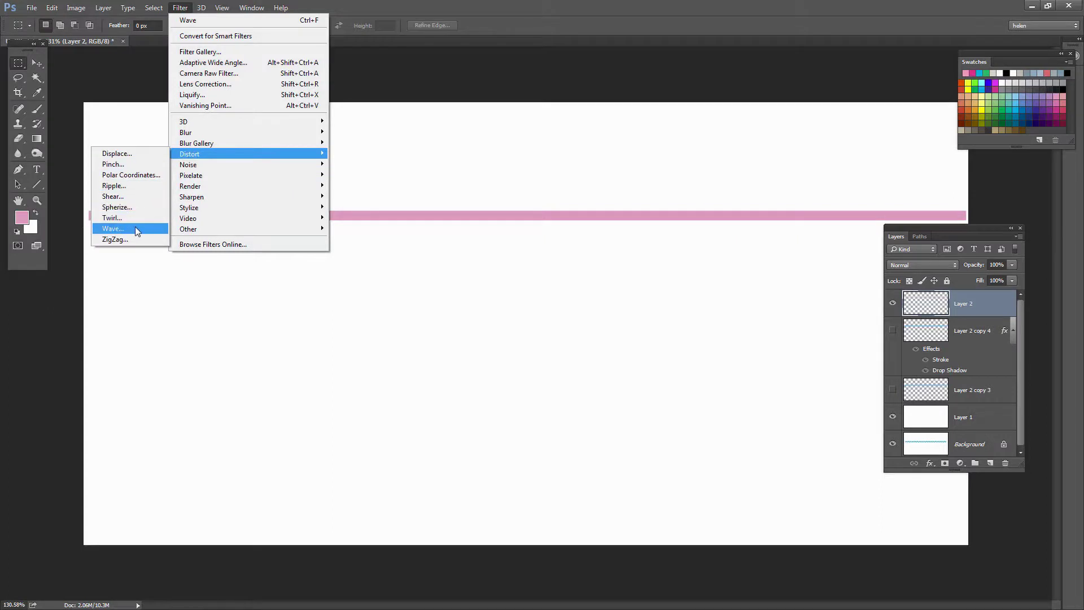
left_click(142, 229)
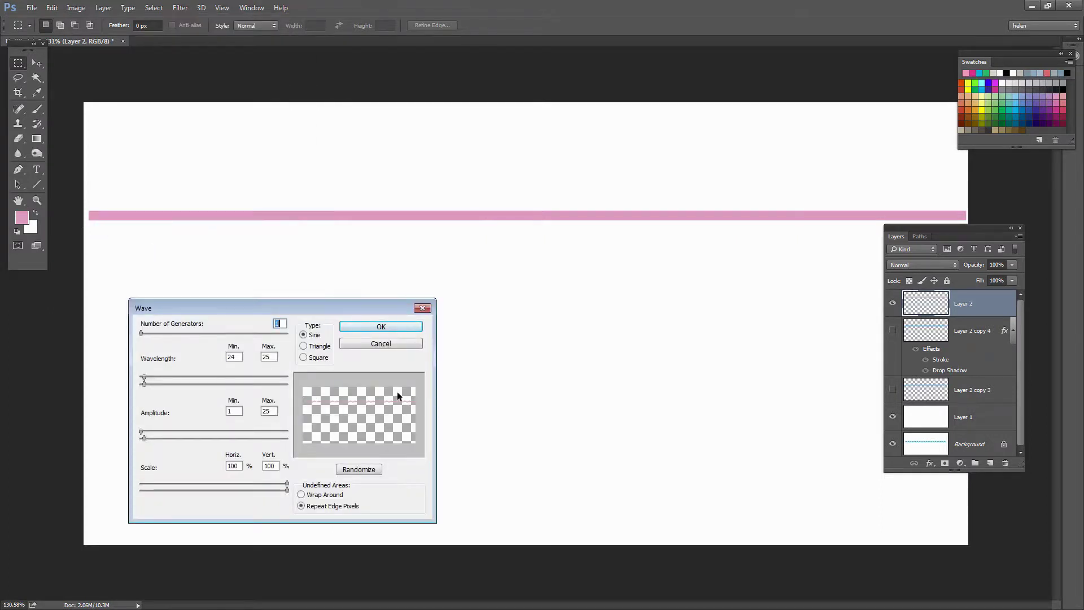
left_click(358, 324)
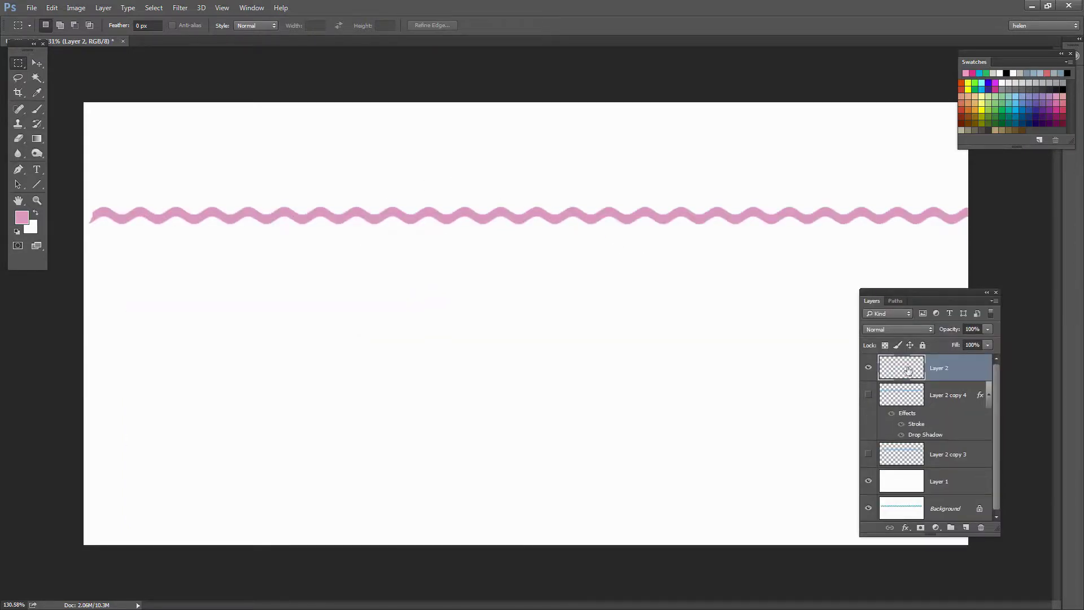
- Duplicate Layer 2 and fill the copy's wave shape with the custom pink stripe pattern
left_click_drag(952, 368, 967, 527)
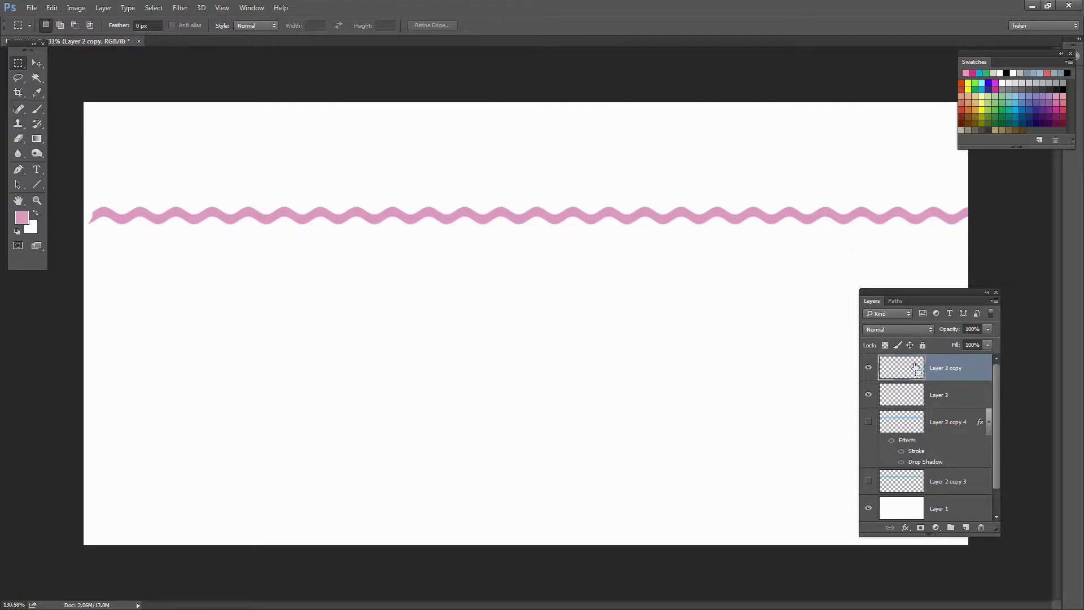
left_click(902, 369, "ctrl")
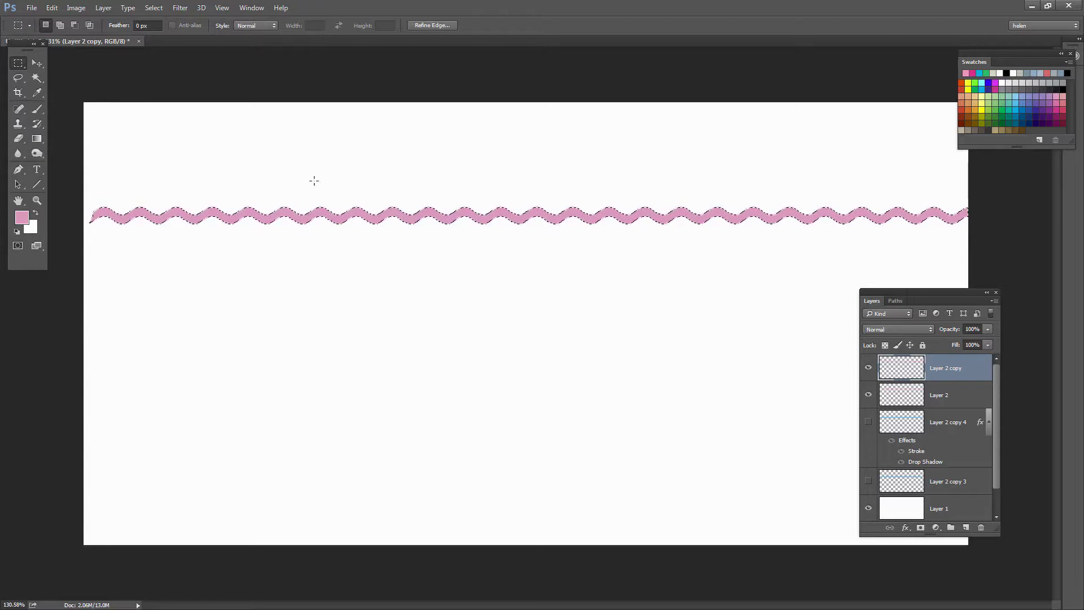
left_click(51, 8)
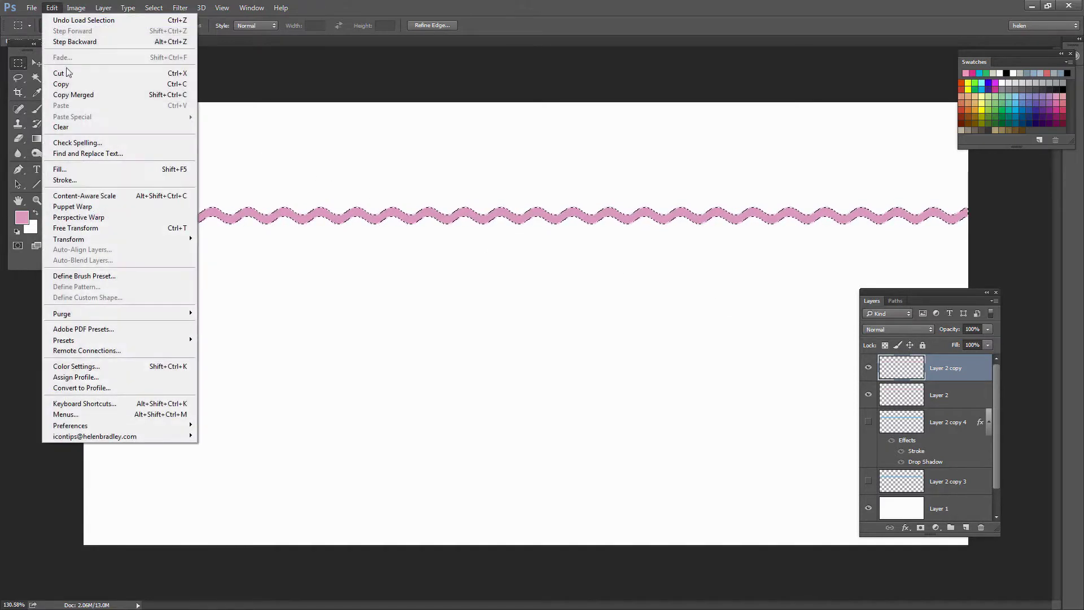
left_click(87, 171)
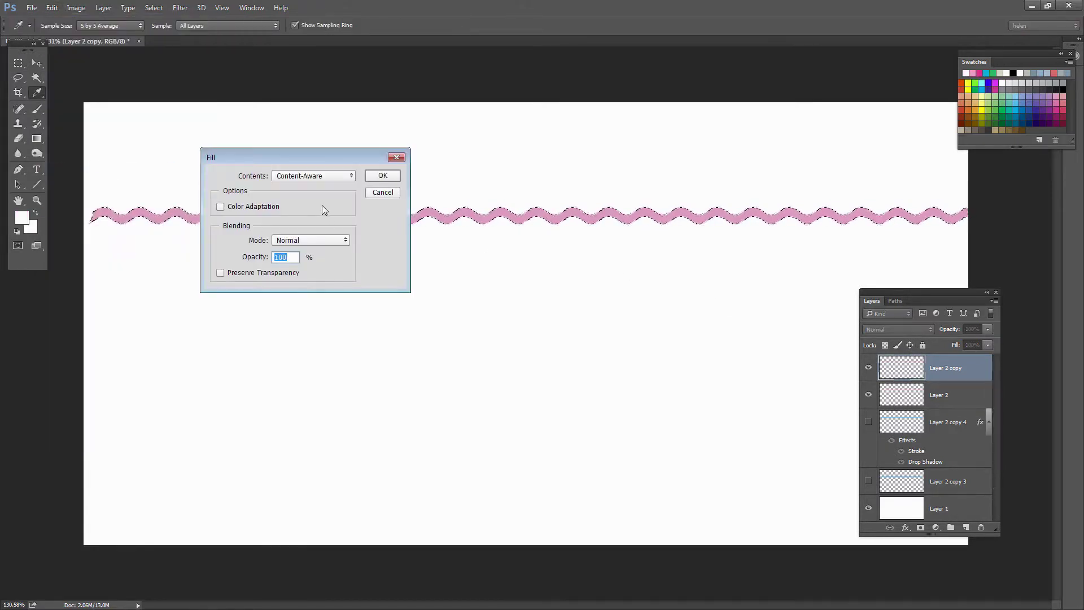
left_click(323, 178)
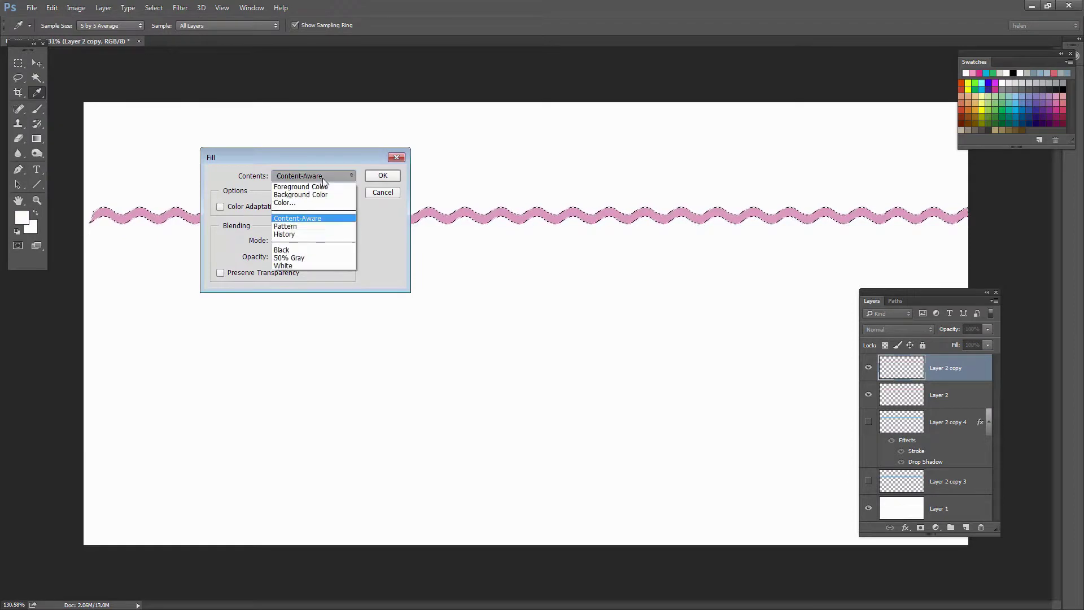
left_click(331, 226)
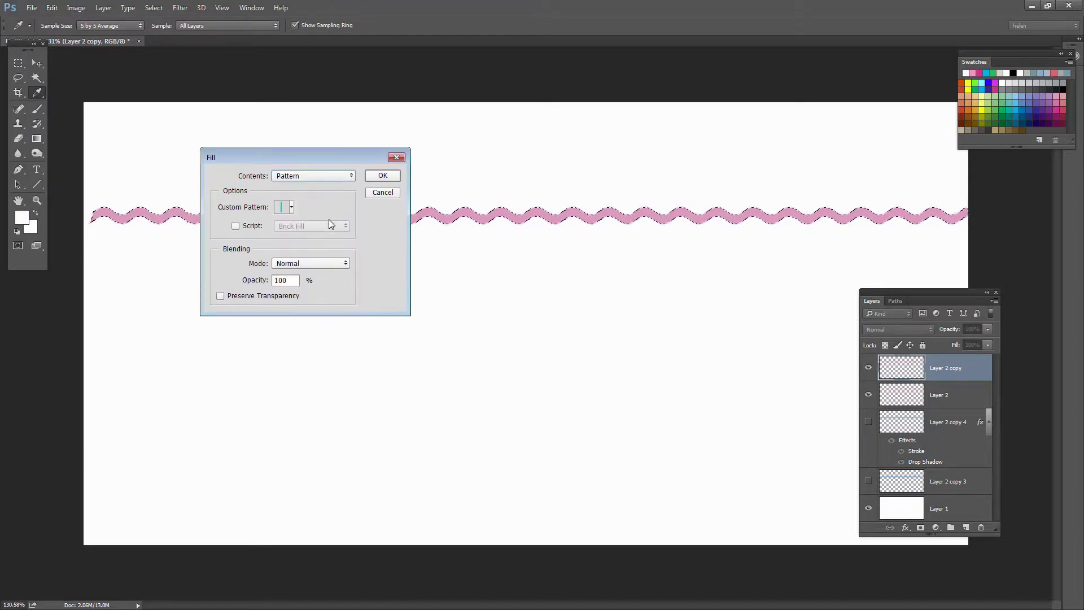
left_click(291, 208)
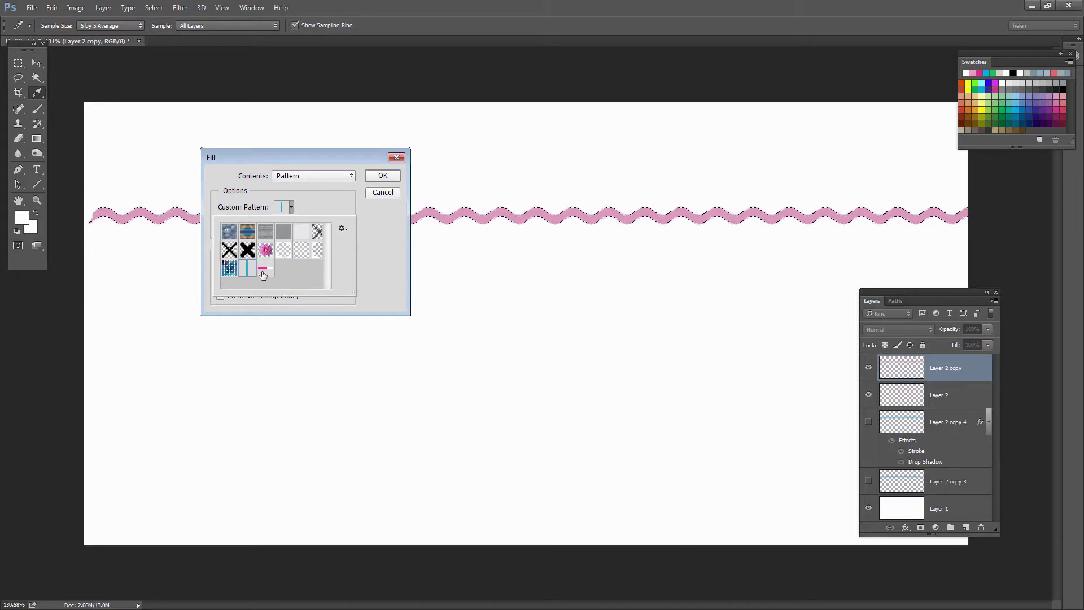
left_click(263, 269)
left_click(382, 176)
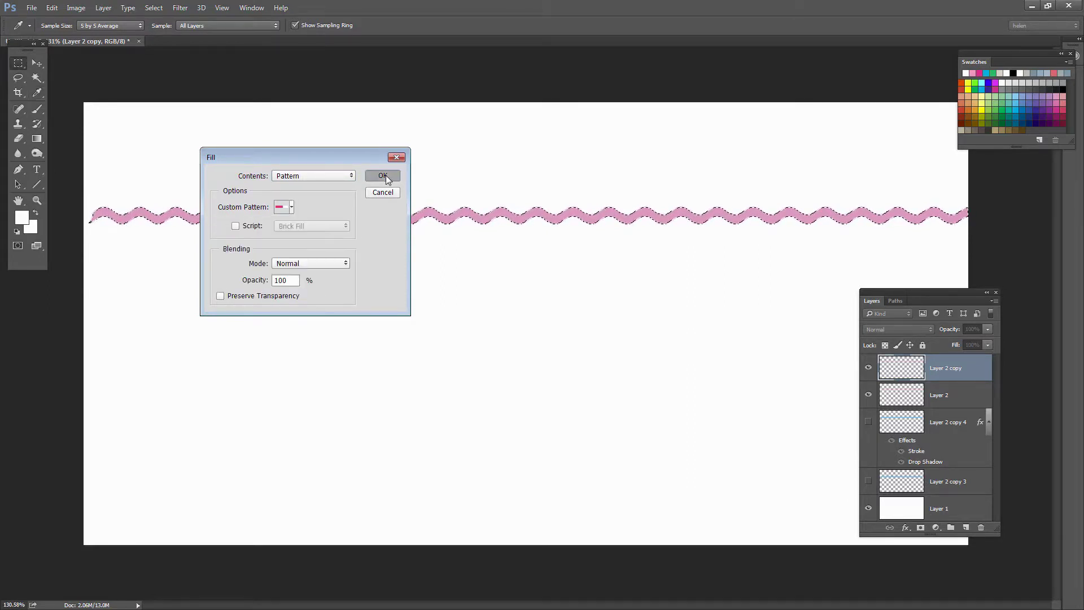
left_click(383, 175)
key("m")
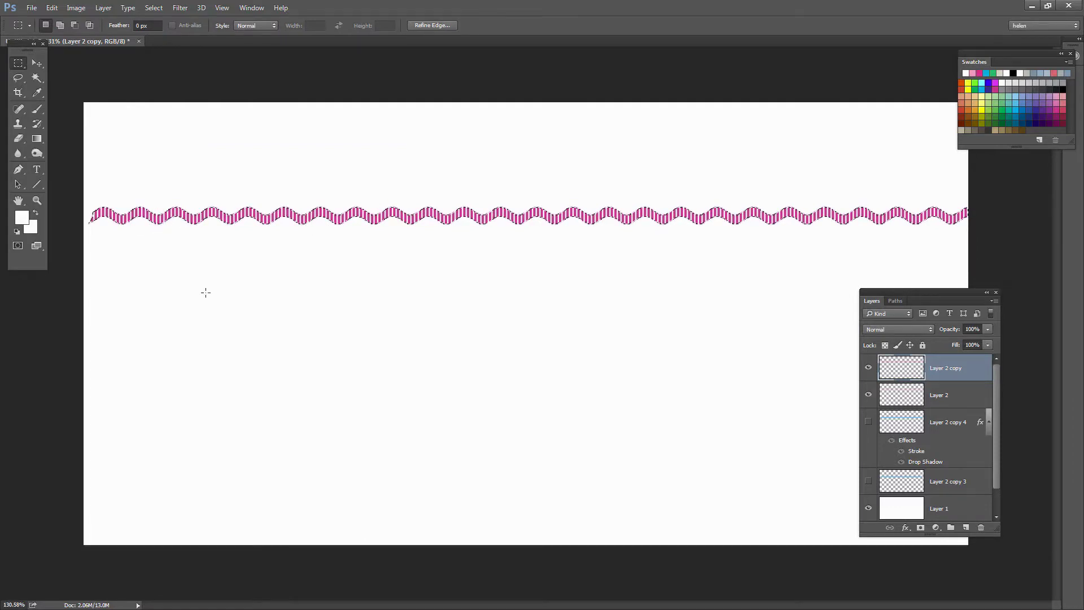
- Lower Layer 2 copy to 8% opacity and merge it down into Layer 2
key("ctrl+d")
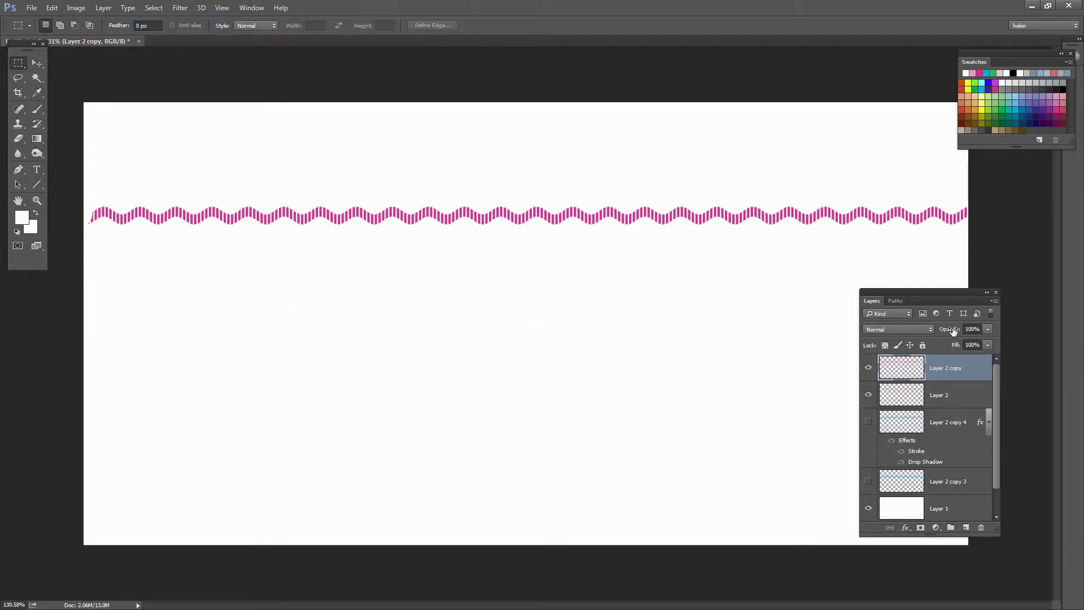
left_click_drag(953, 331, 929, 333)
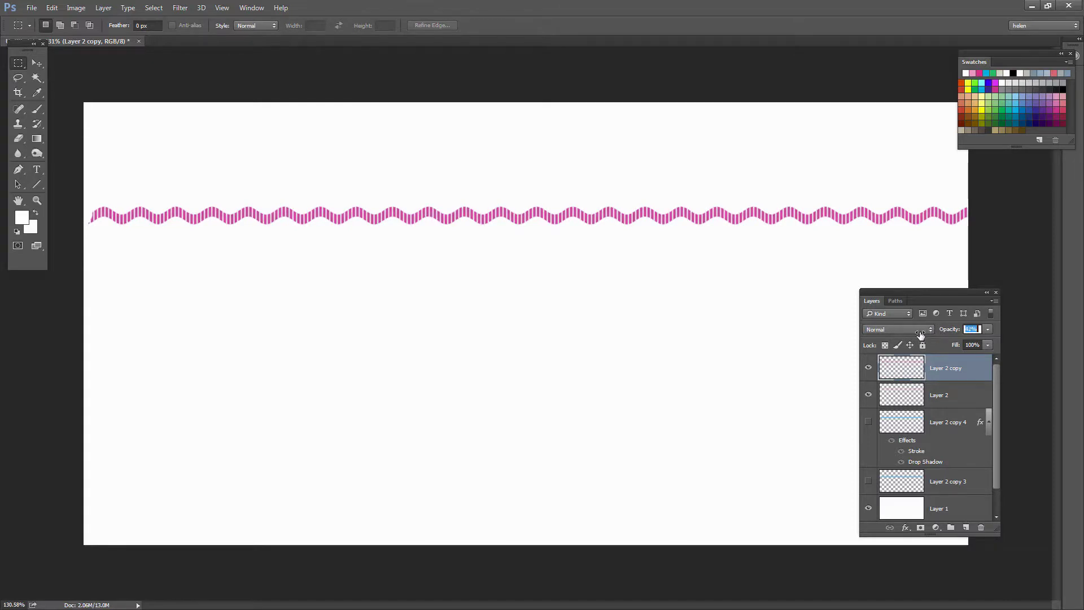
left_click_drag(920, 334, 901, 341)
left_click(781, 329)
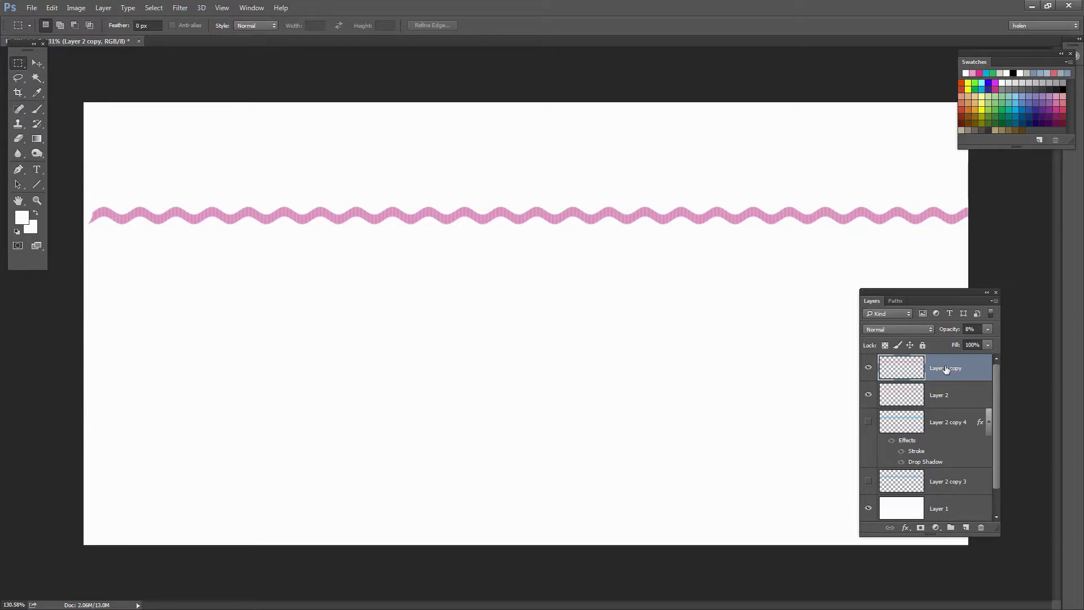
left_click_drag(947, 370, 910, 408)
key("Delete")
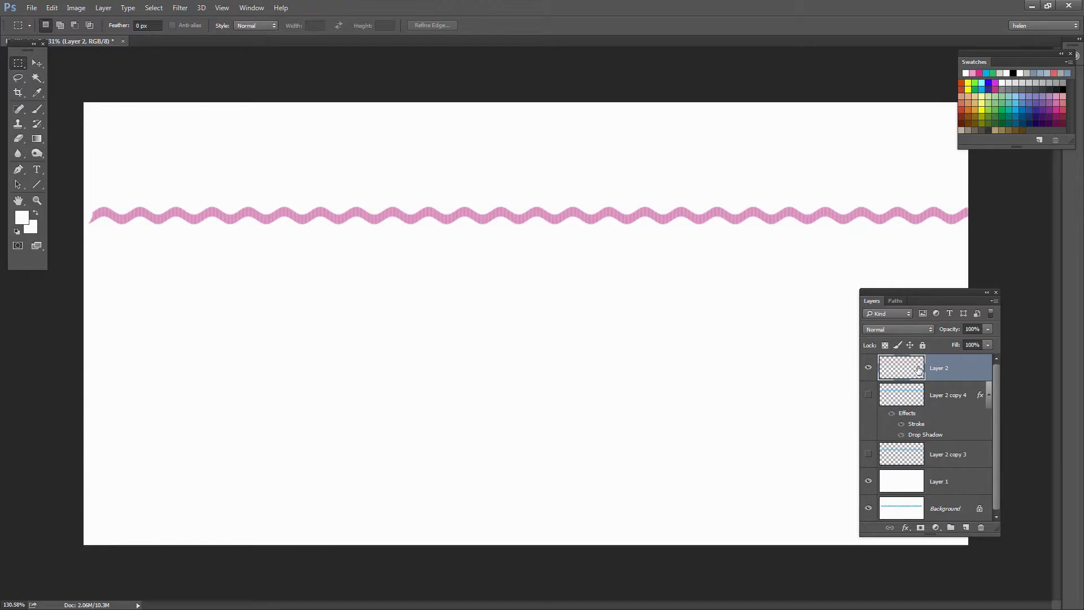
- Add a drop shadow and a 1 px outside stroke in magenta fd64ff to the pink wave
left_click(906, 527)
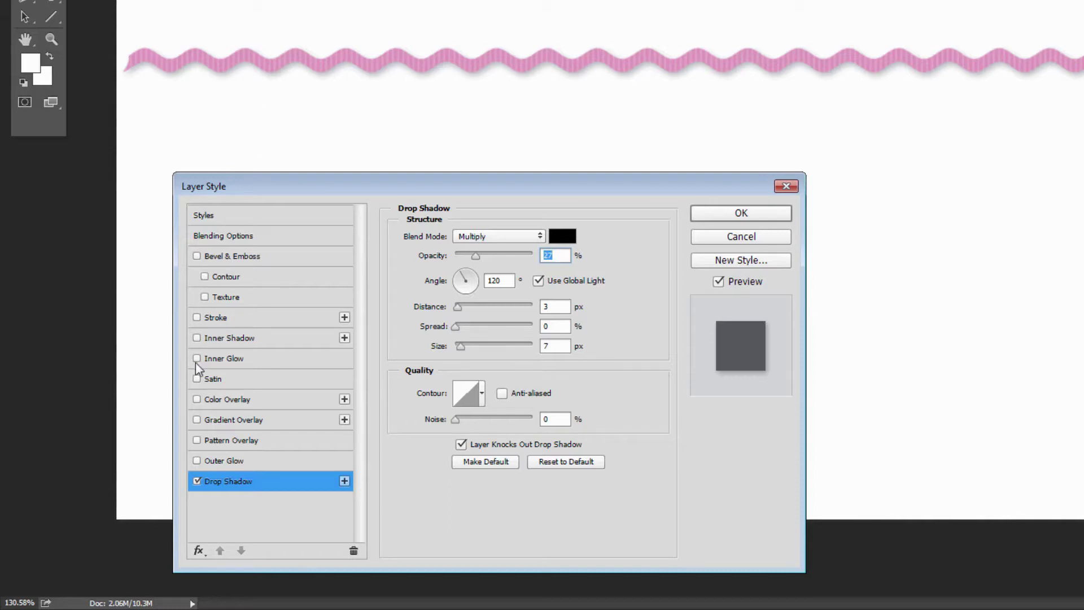
left_click(196, 318)
left_click(214, 320)
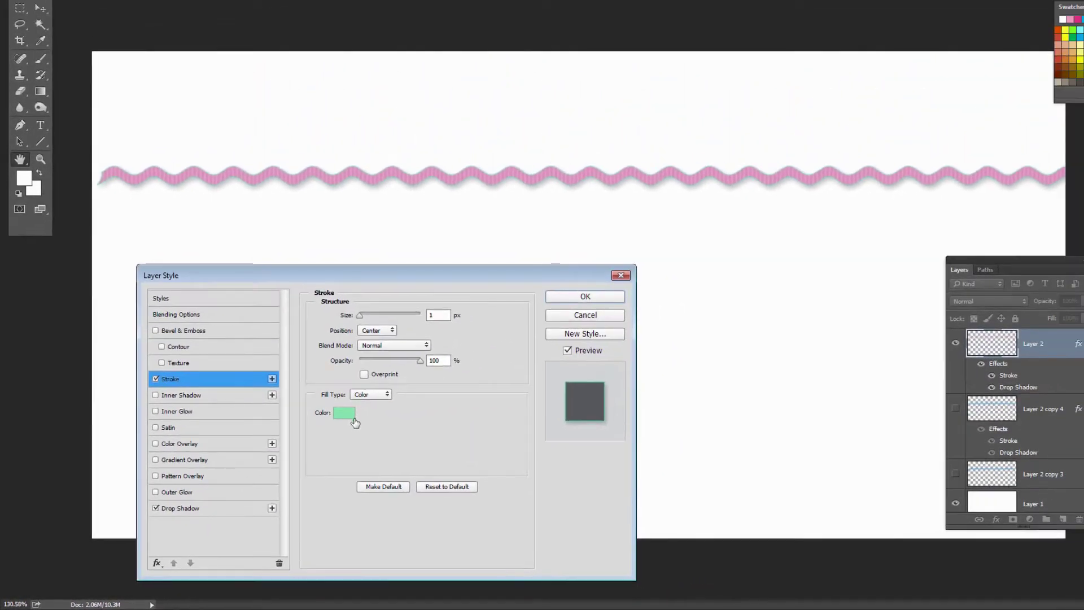
left_click(371, 396)
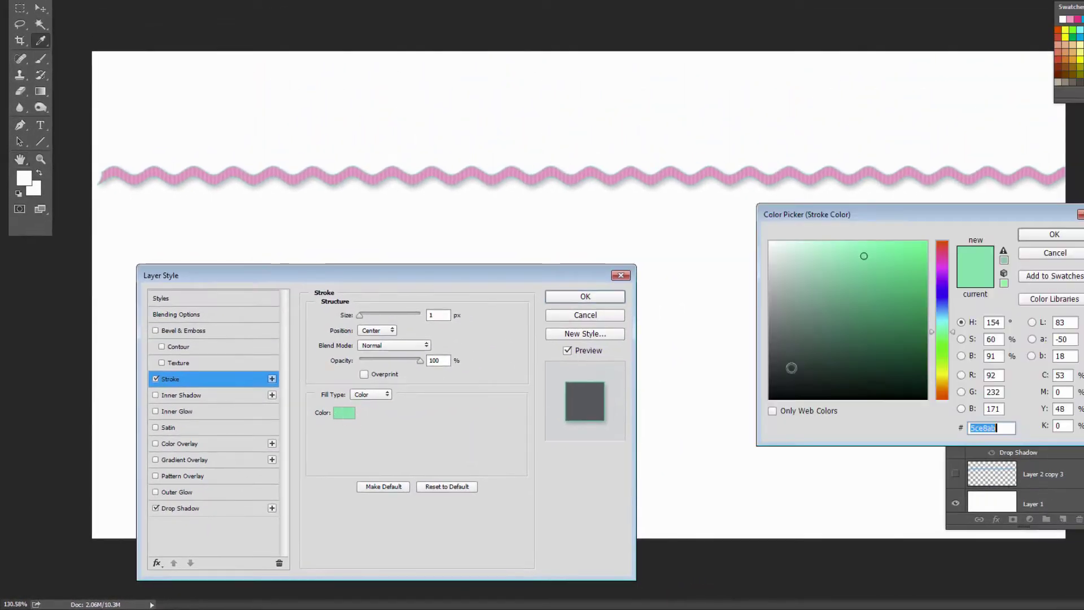
type("fd64ff")
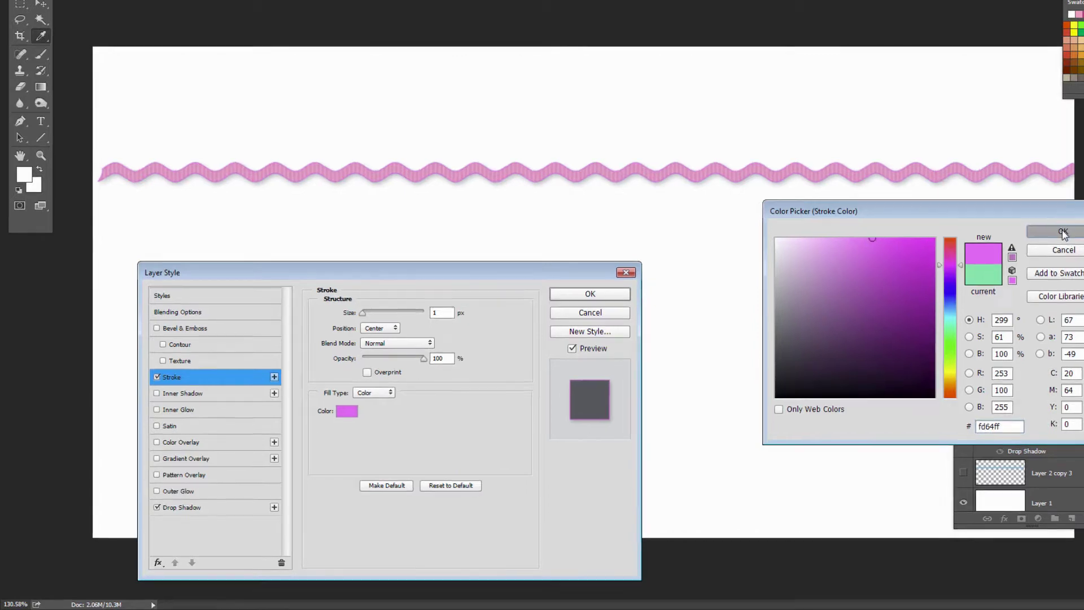
left_click(1063, 232)
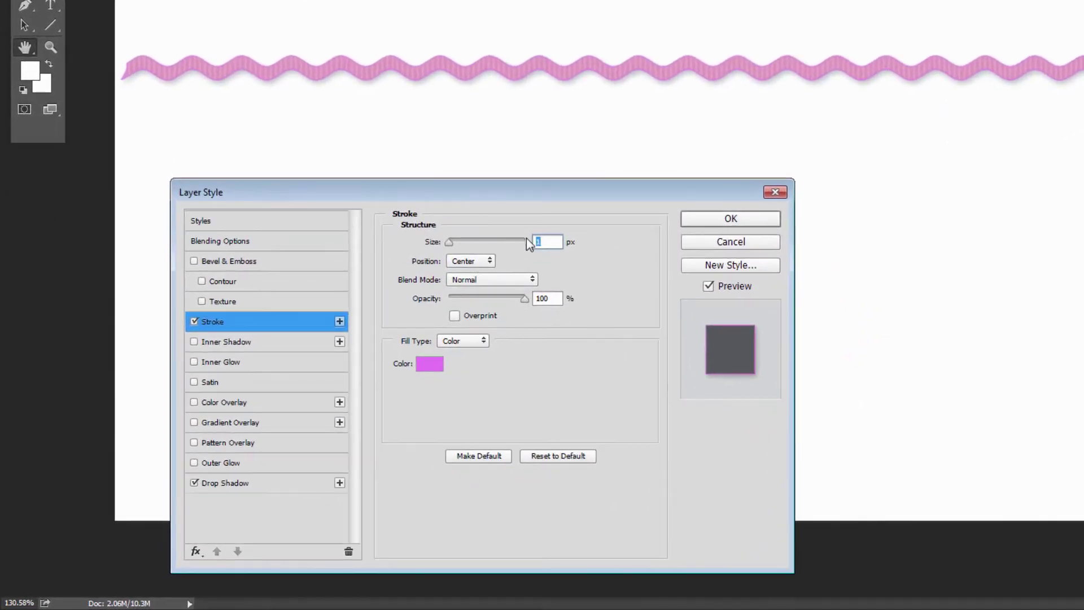
left_click(486, 261)
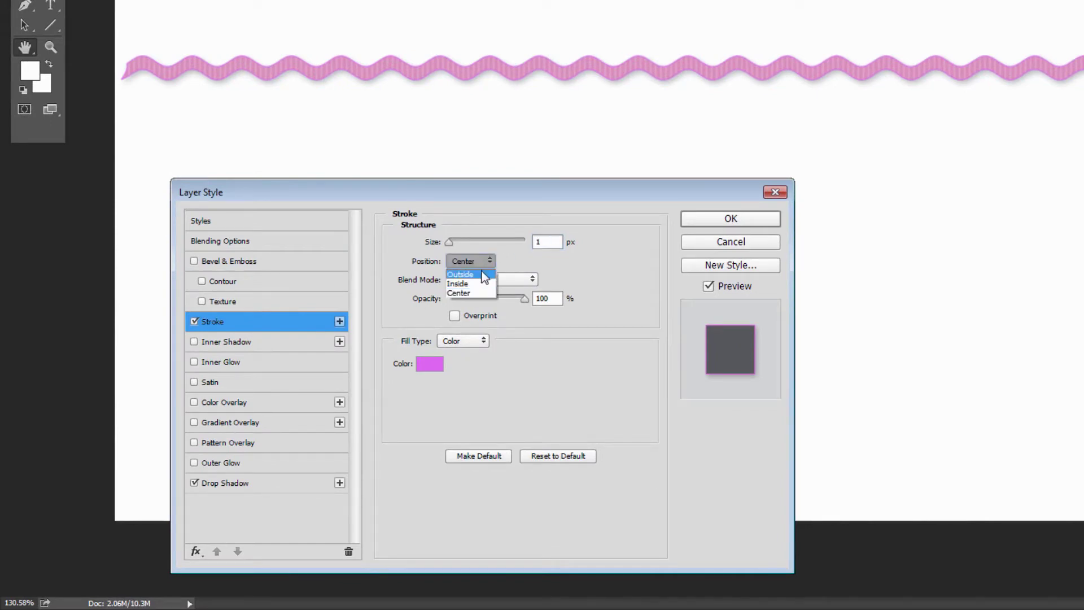
left_click(480, 273)
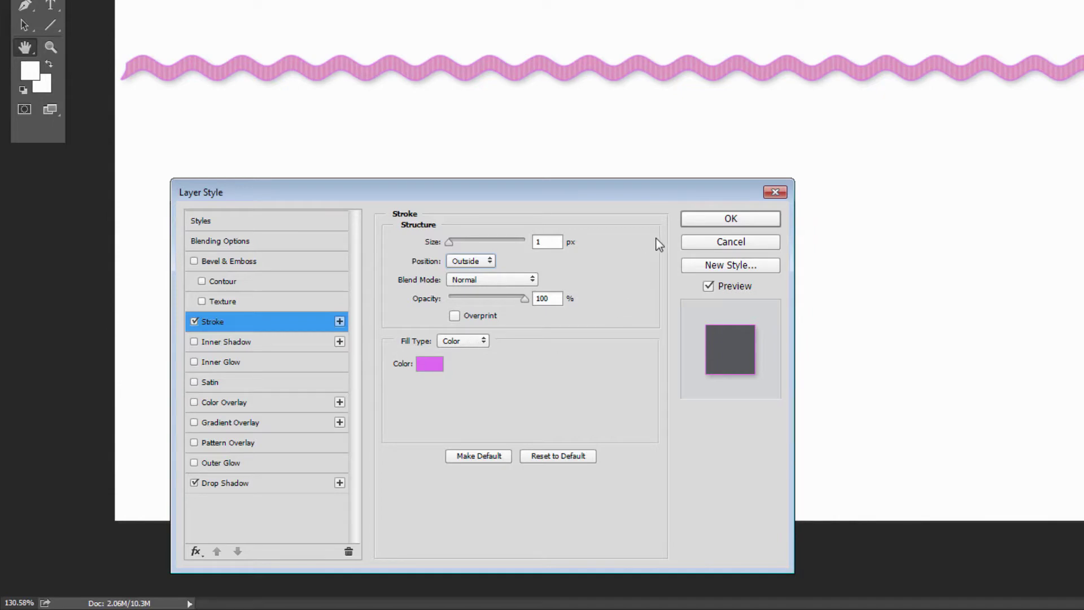
left_click(729, 218)
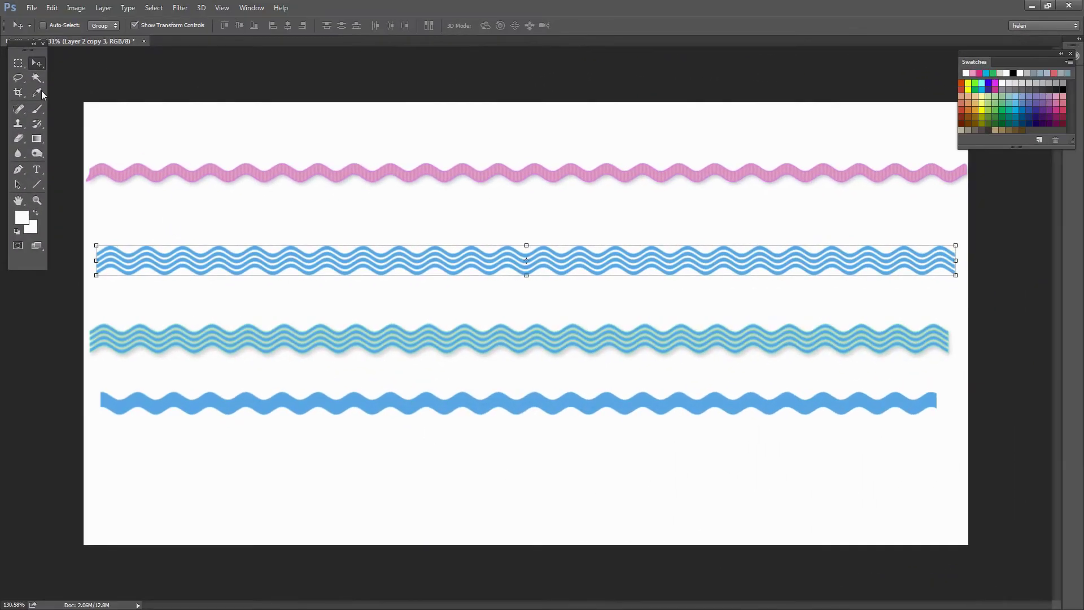
- Select the Rectangular Marquee tool, leaving the pink striped and three blue ribbons on the canvas
left_click(18, 62)
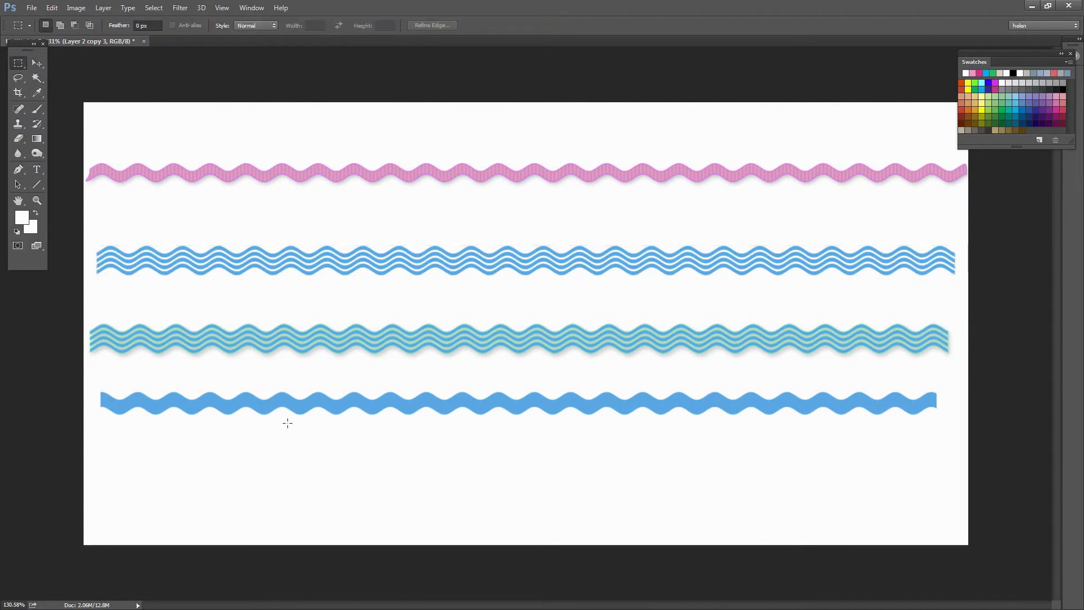